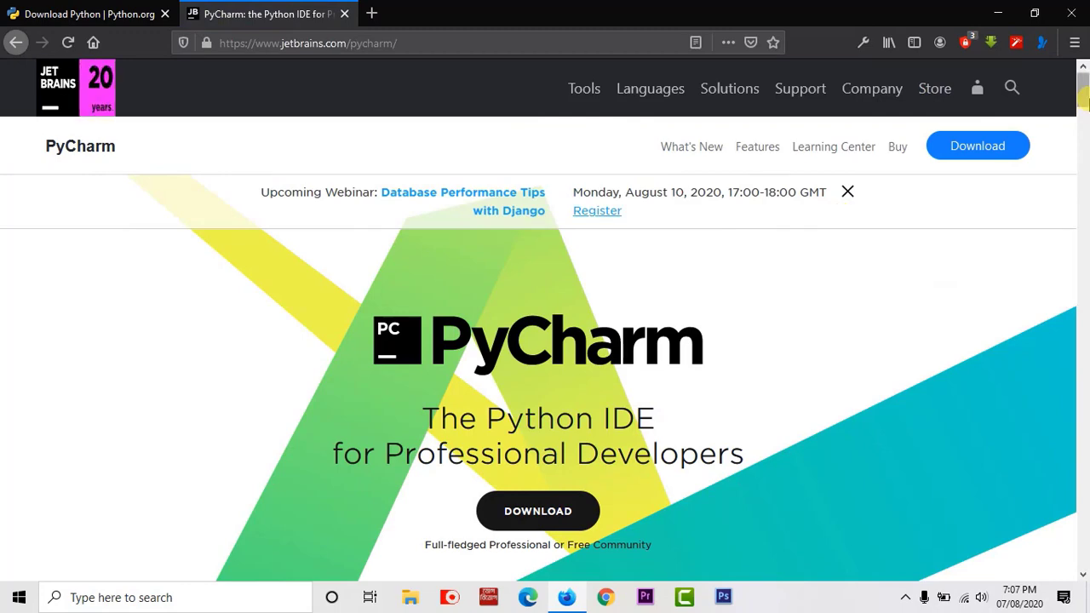
Download the Windows installer of PyCharm Community from the JetBrains site, saving it as pycharm-community-2020.2_2.exe.
{"action": "scroll", "coordinate": [766, 256], "scroll_direction": "down", "scroll_amount": 3}
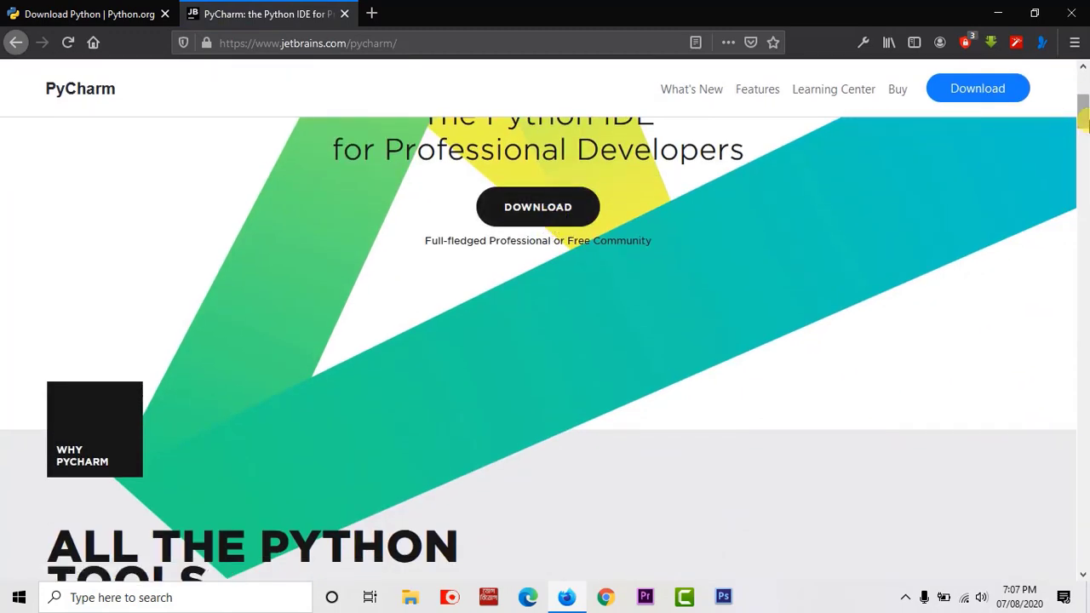
{"action": "scroll", "coordinate": [1083, 115], "scroll_direction": "up", "scroll_amount": 3}
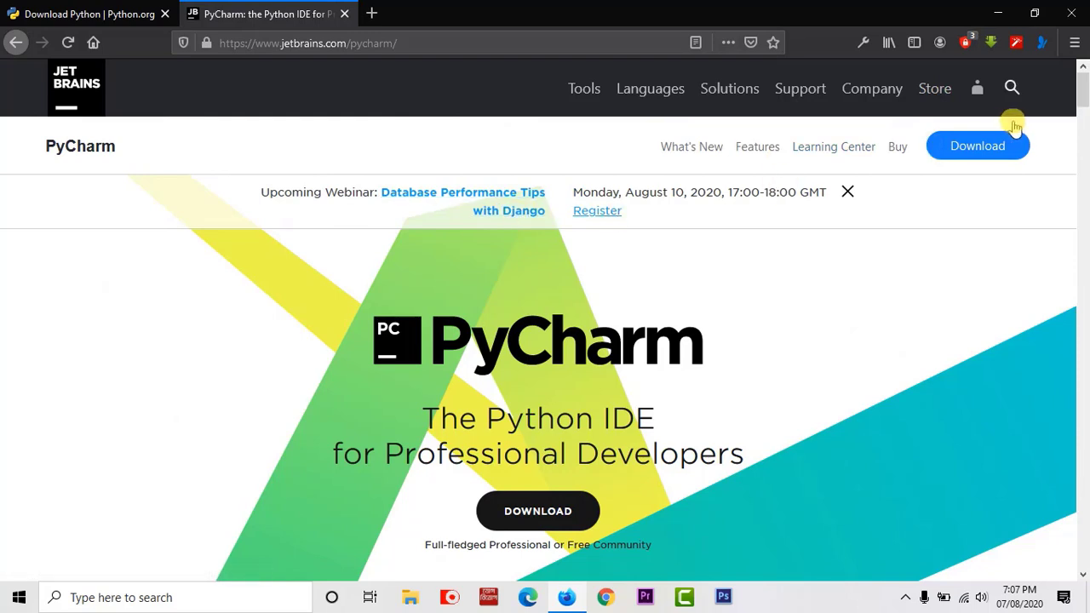
{"action": "left_click", "coordinate": [996, 148]}
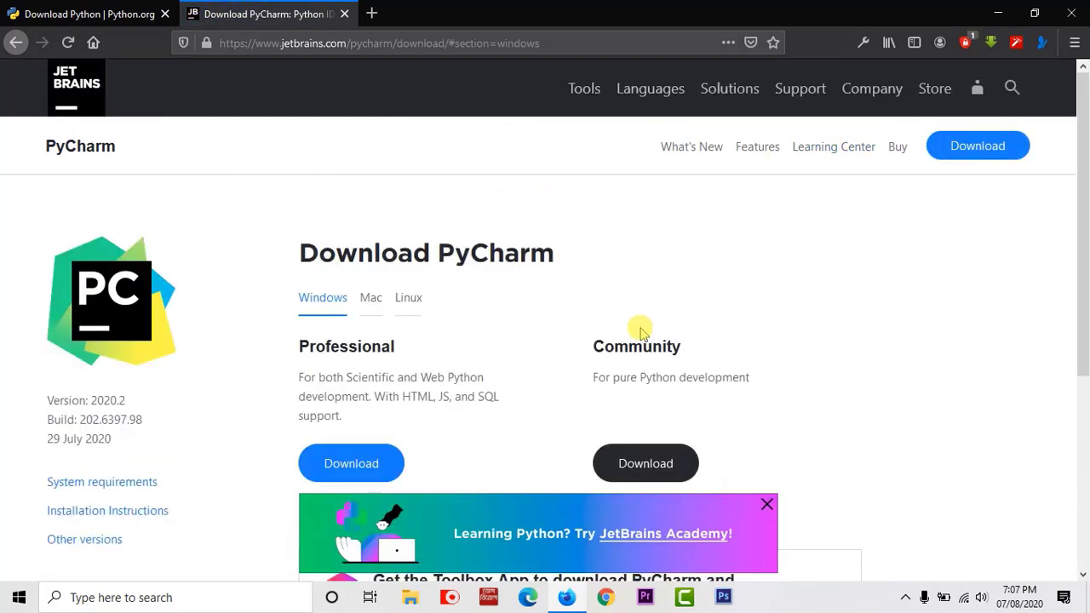
{"action": "left_click", "coordinate": [652, 464]}
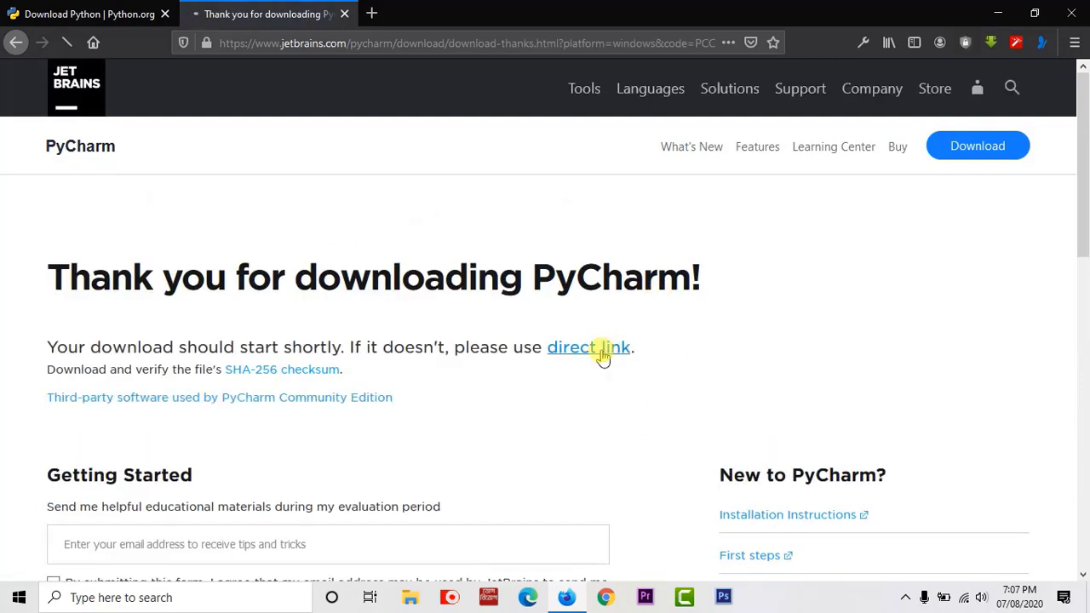
{"action": "left_click", "coordinate": [601, 347]}
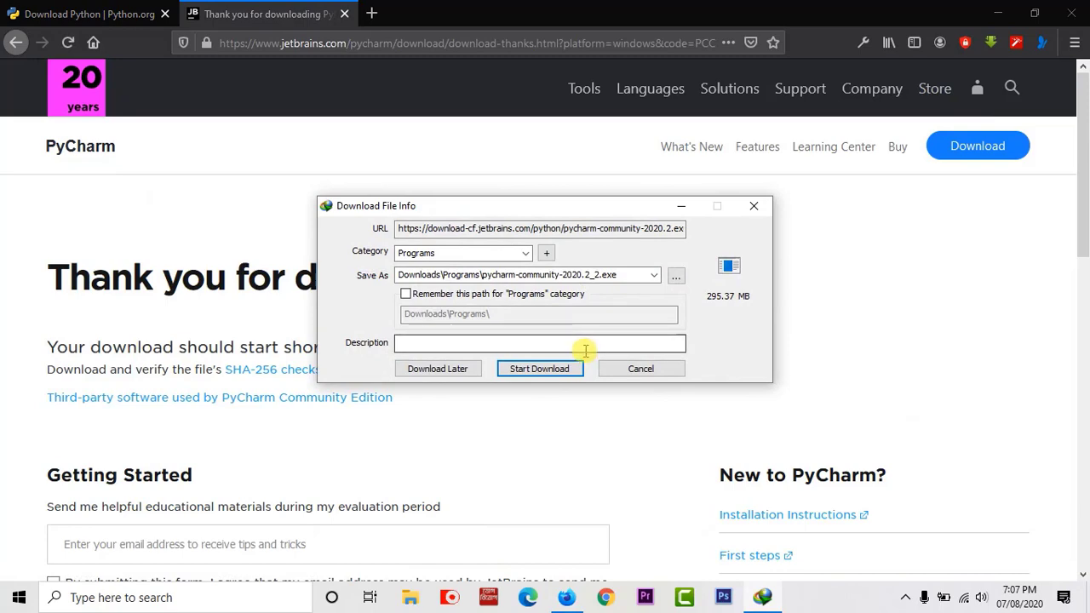
{"action": "left_click", "coordinate": [546, 372]}
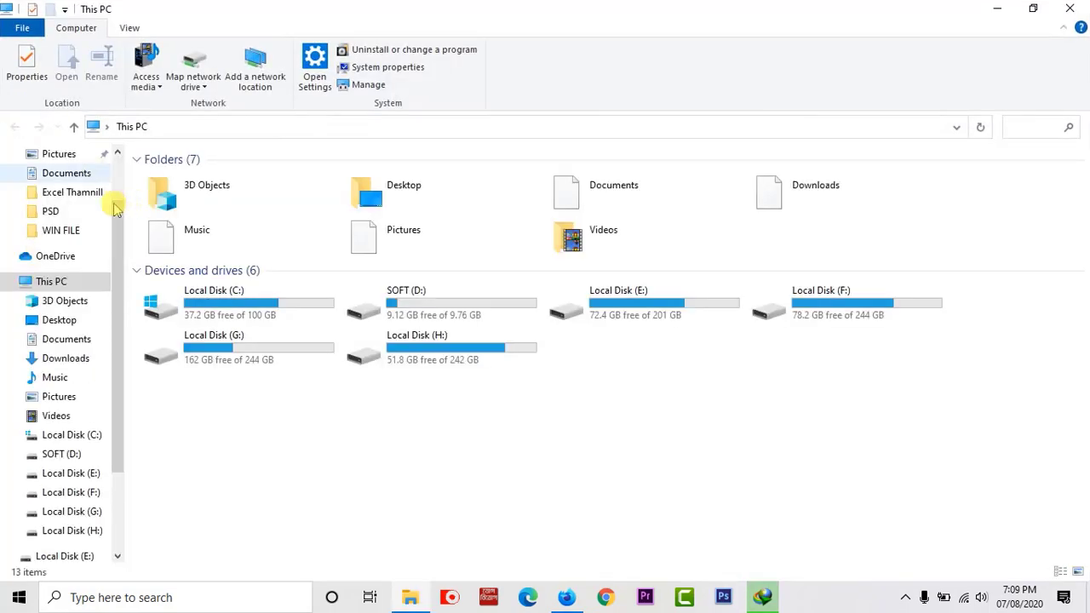
Open the Programs folder inside Downloads in File Explorer, and check the PyCharm download's status before hiding its window.
{"action": "left_click", "coordinate": [66, 362]}
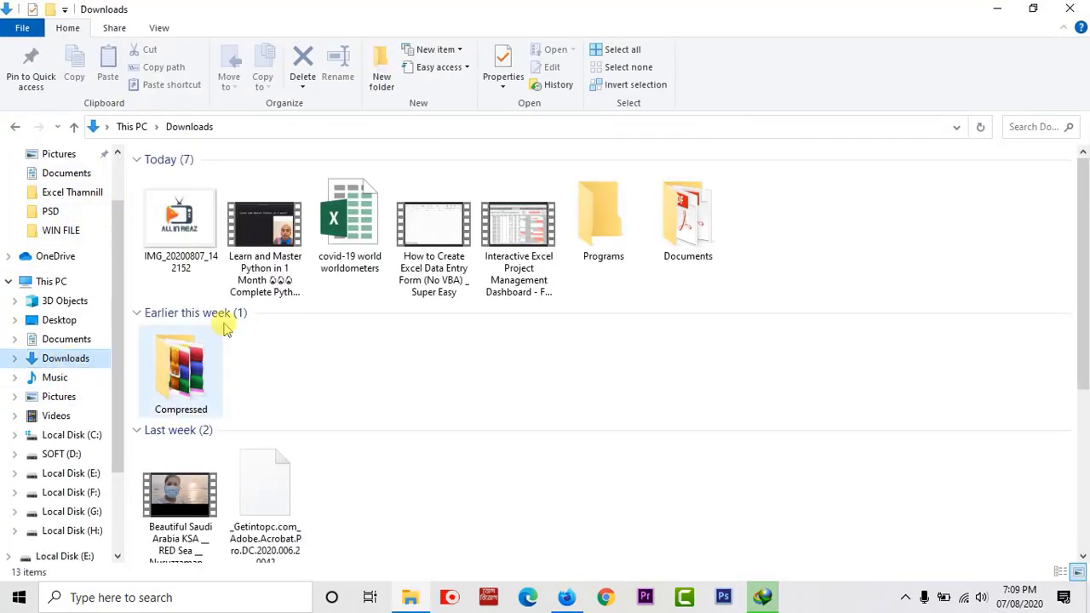
{"action": "double_click", "coordinate": [609, 244]}
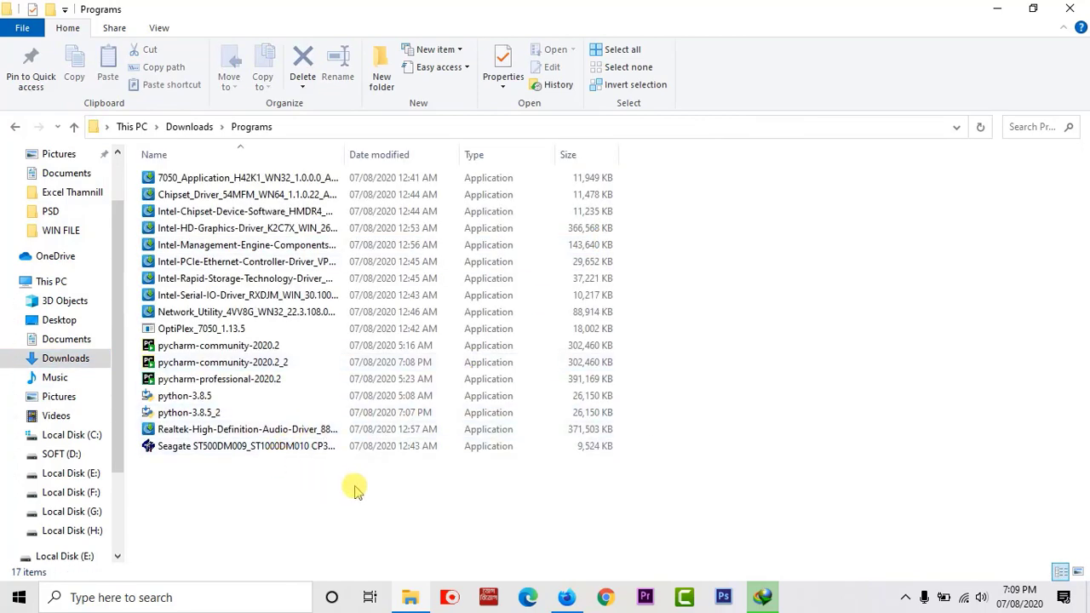
{"action": "left_click", "coordinate": [762, 598]}
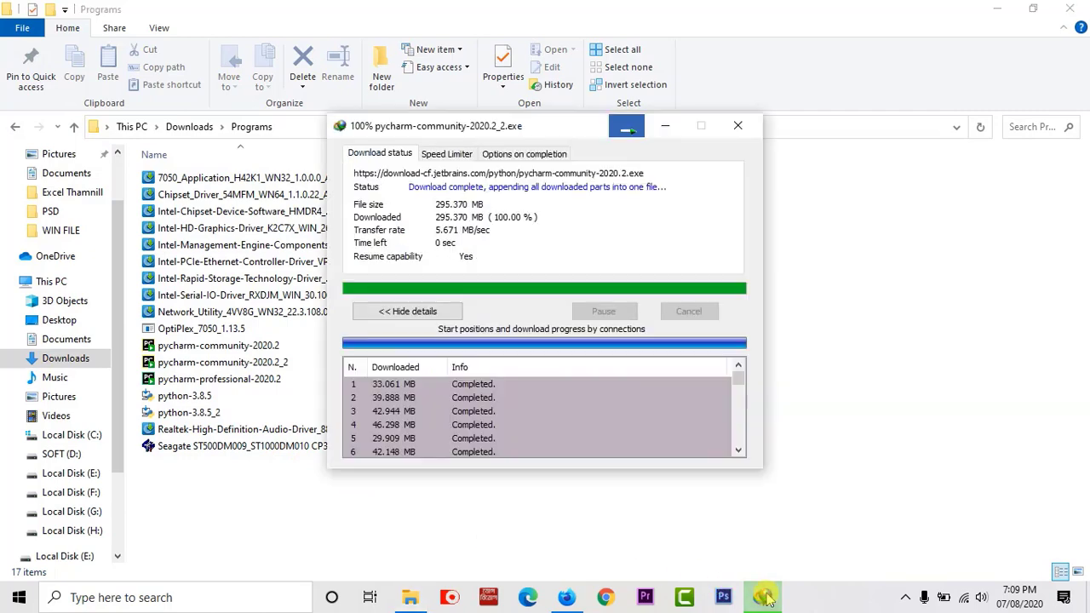
{"action": "left_click_drag", "start_coordinate": [572, 134], "coordinate": [699, 166]}
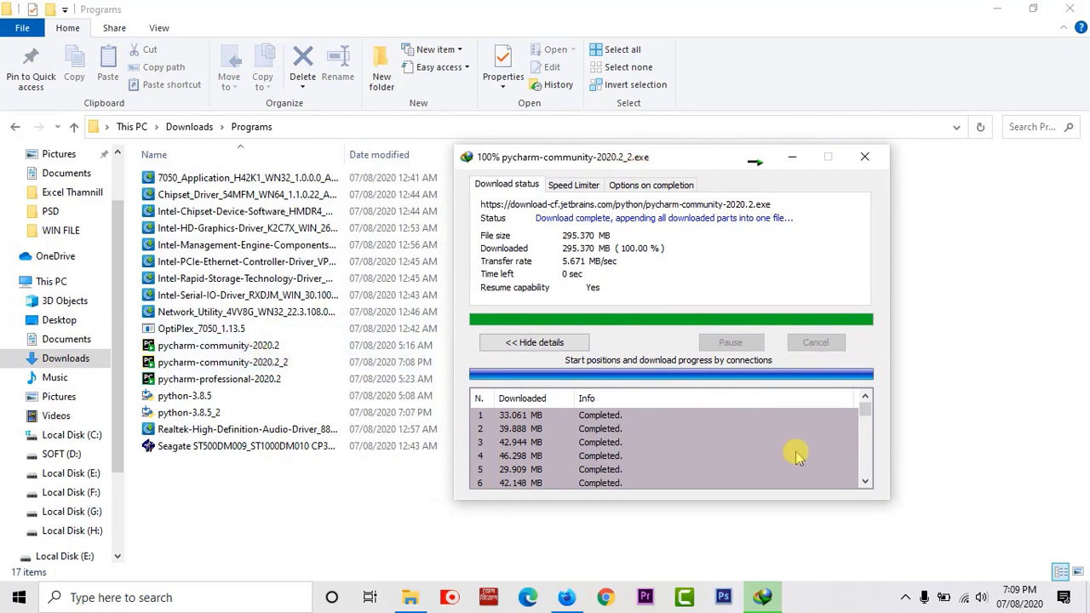
{"action": "mouse_move", "coordinate": [869, 412]}
{"action": "left_mouse_down"}
{"action": "mouse_move", "coordinate": [869, 479]}
{"action": "mouse_move", "coordinate": [874, 408]}
{"action": "left_mouse_up"}
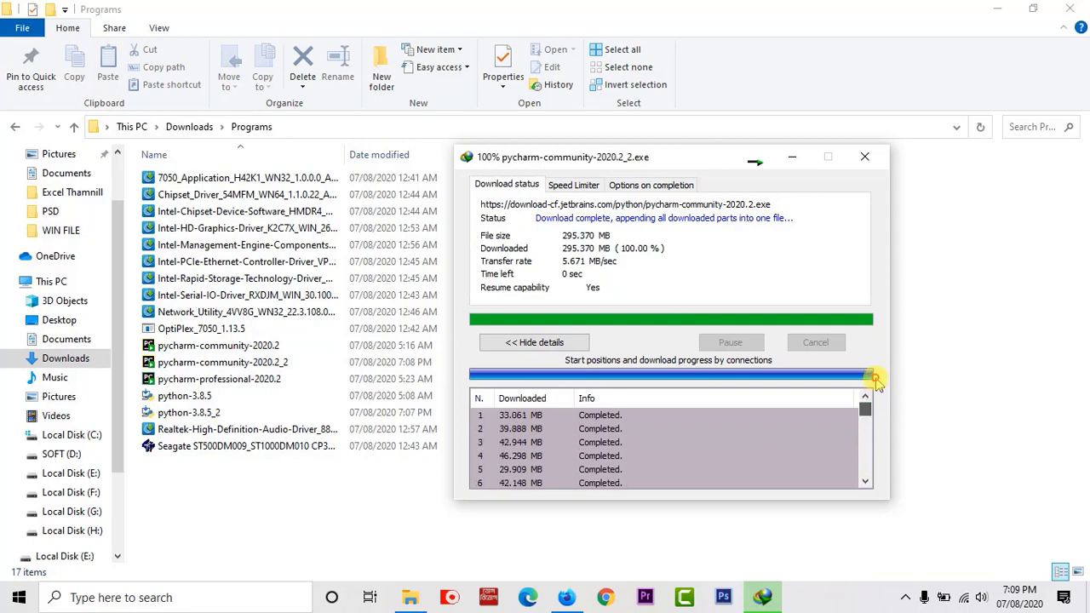
{"action": "left_click", "coordinate": [753, 161]}
Refresh the Programs folder and look over the downloaded PyCharm installers.
{"action": "right_click", "coordinate": [311, 532]}
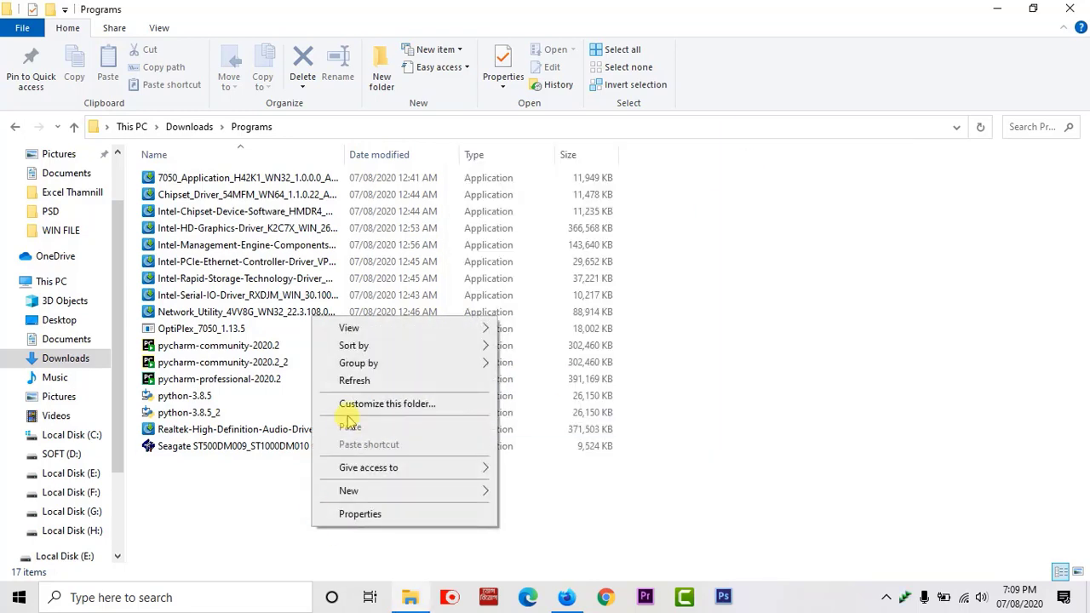
{"action": "left_click", "coordinate": [355, 382]}
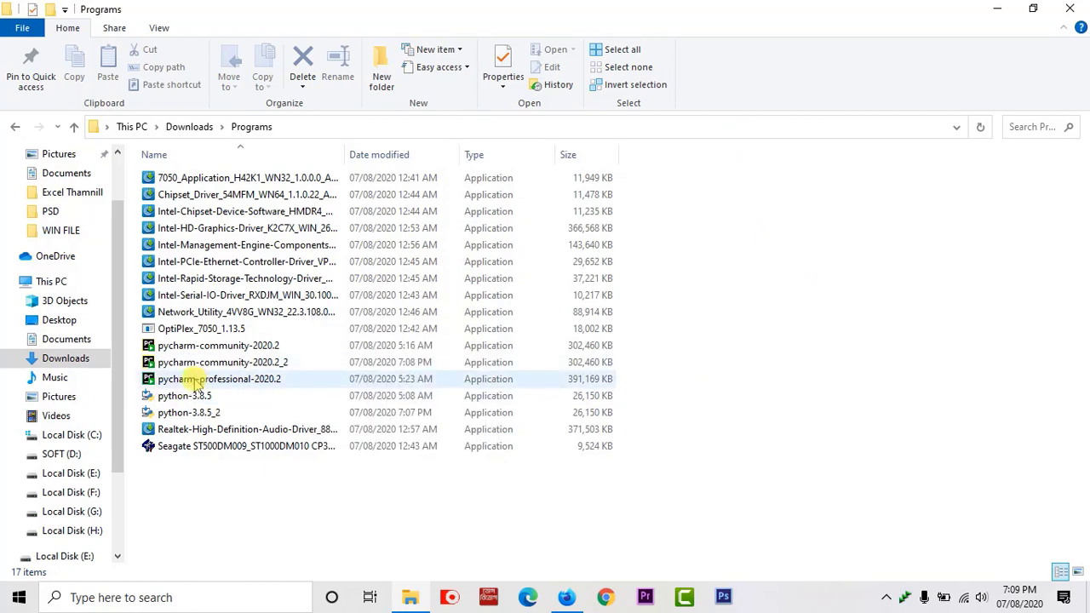
{"action": "left_click", "coordinate": [192, 379]}
{"action": "left_click", "coordinate": [217, 364]}
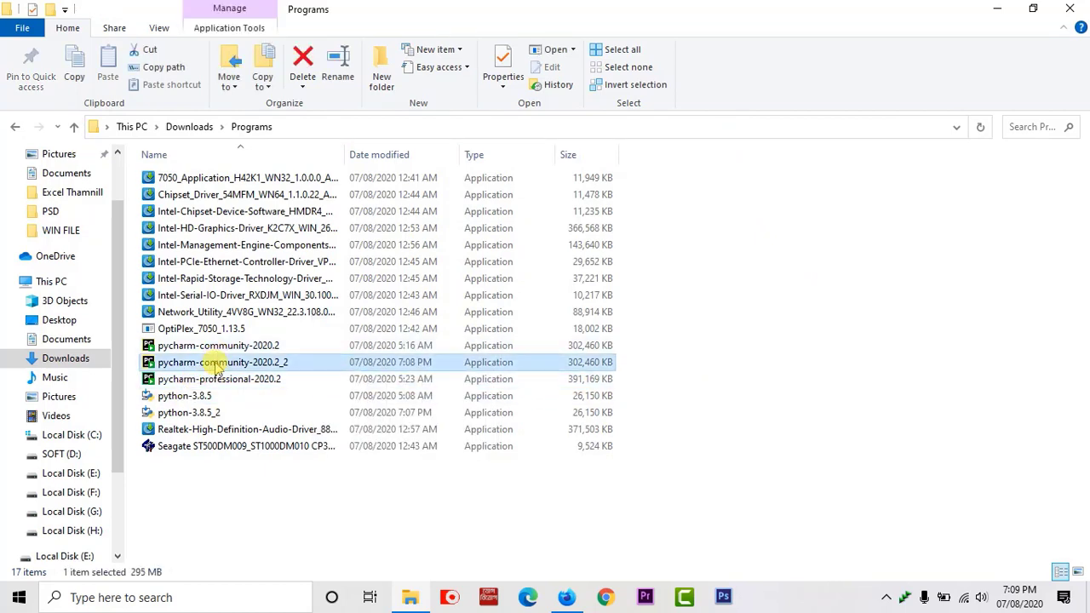
{"action": "left_click", "coordinate": [226, 348]}
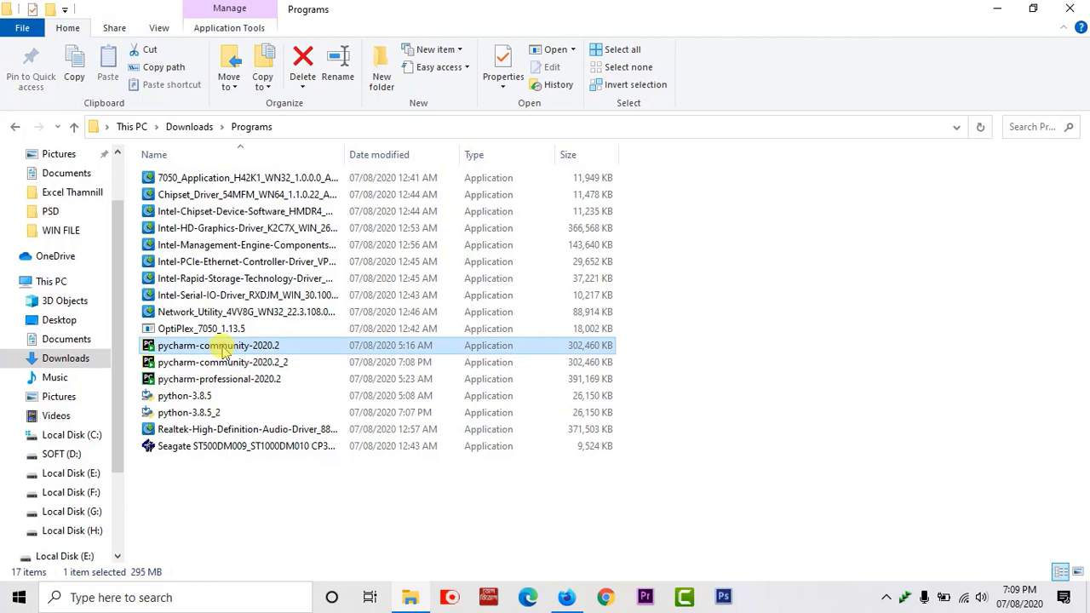
Run the python-3.8.5 installer, install Python with the default settings and close the setup.
{"action": "left_click", "coordinate": [194, 398]}
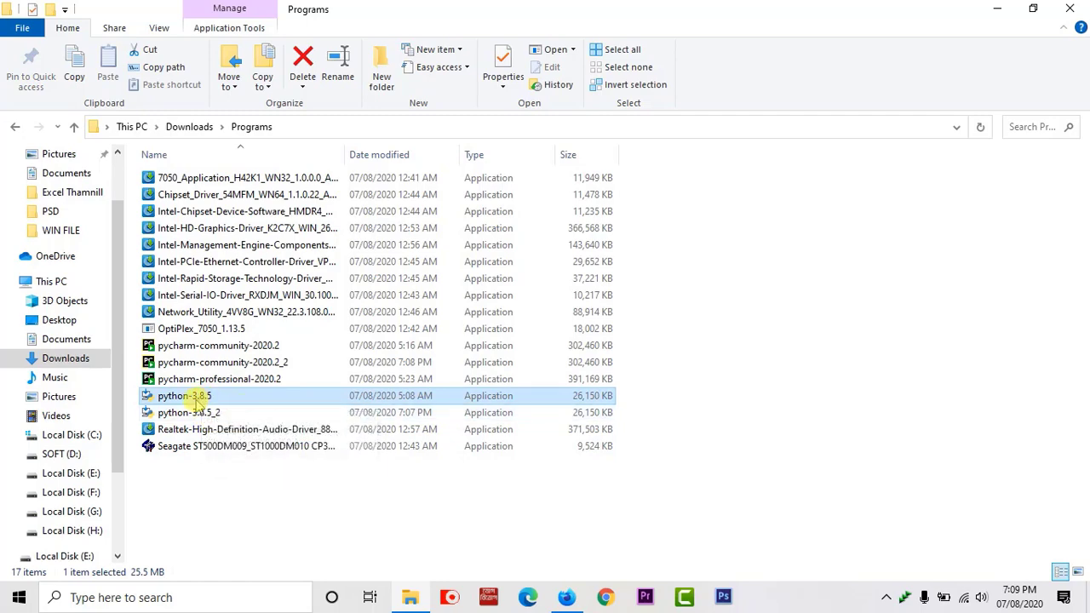
{"action": "double_click", "coordinate": [197, 401]}
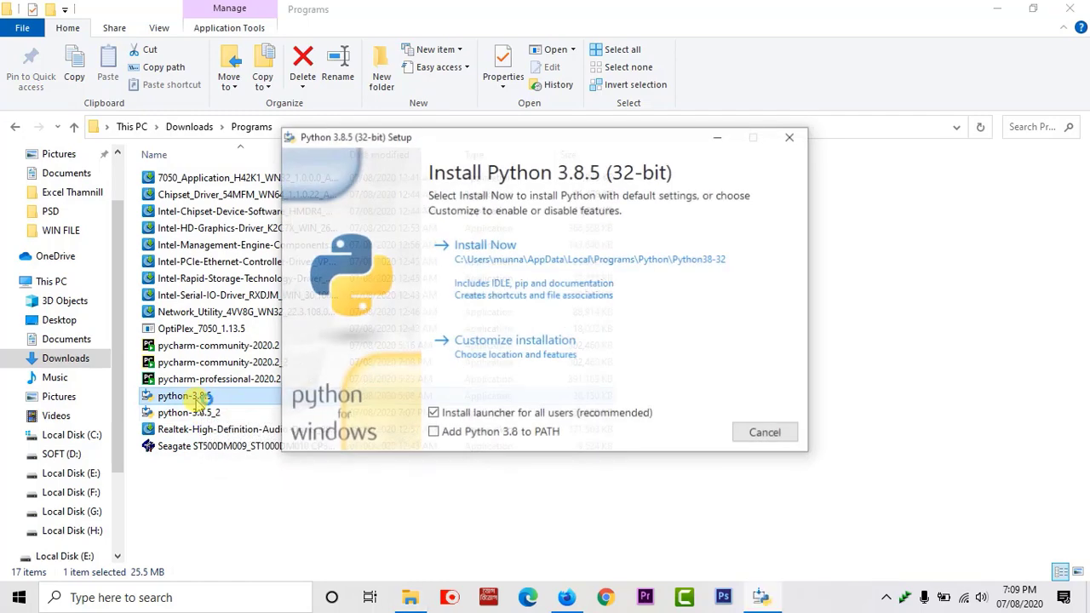
{"action": "left_click", "coordinate": [519, 256]}
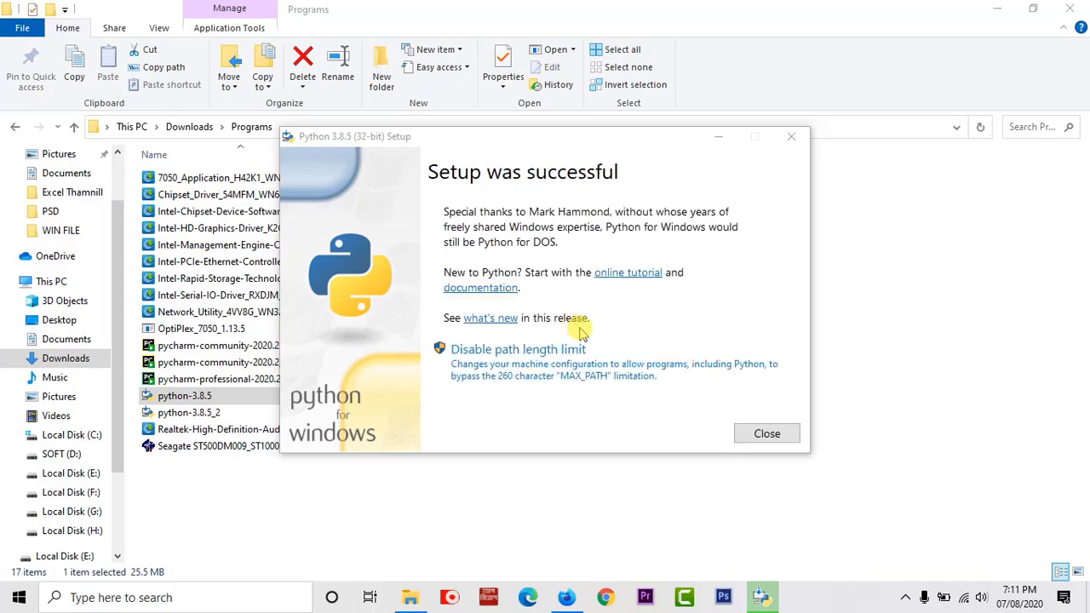
{"action": "left_click", "coordinate": [765, 431]}
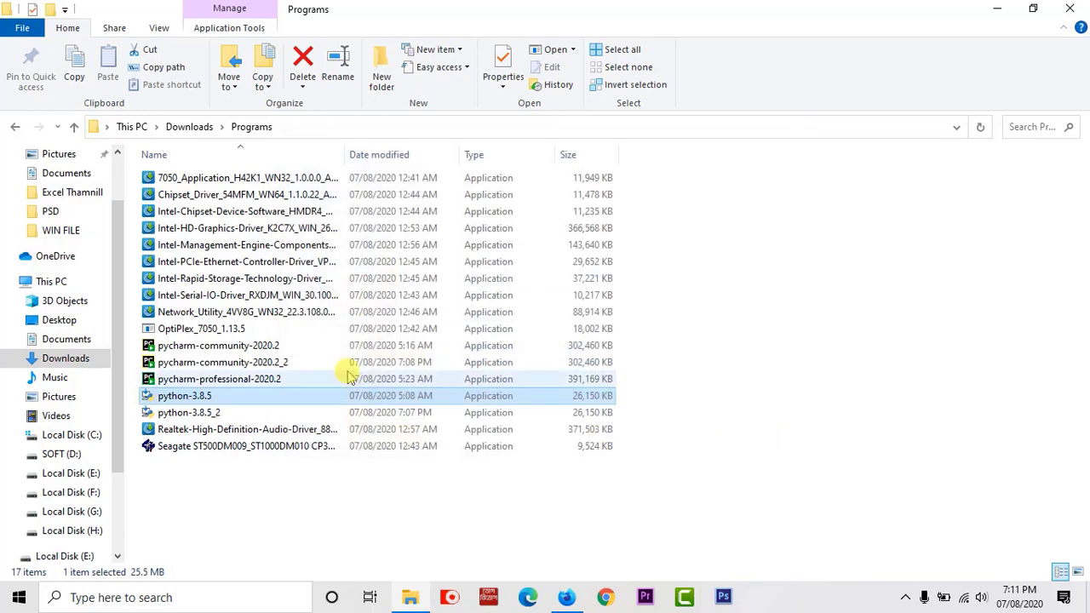
Run the pycharm-community-2020.2 installer and accept the default destination folder.
{"action": "left_click", "coordinate": [207, 347]}
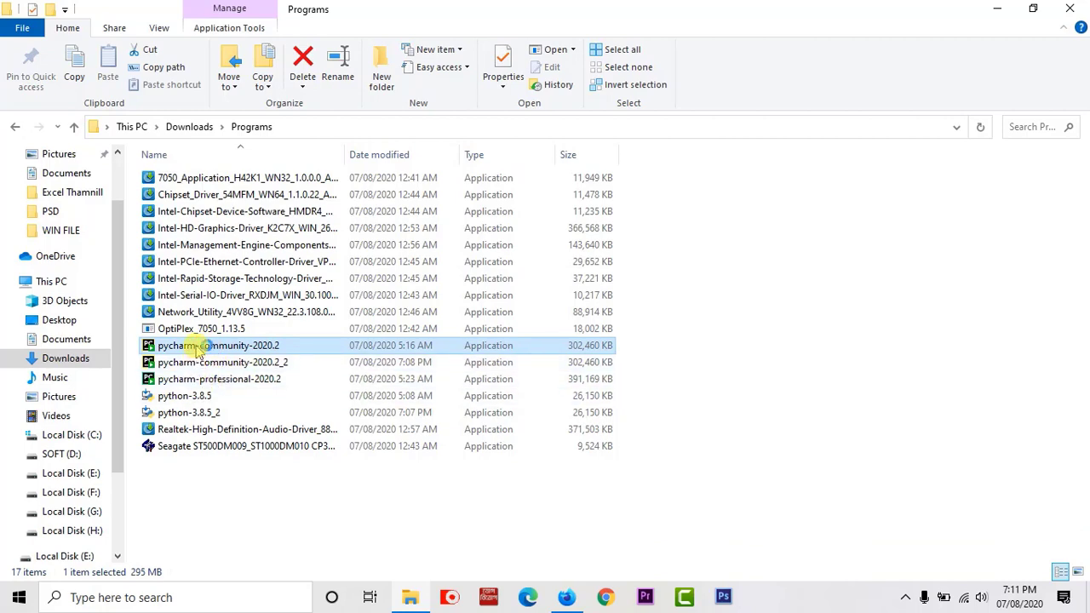
{"action": "double_click", "coordinate": [197, 349]}
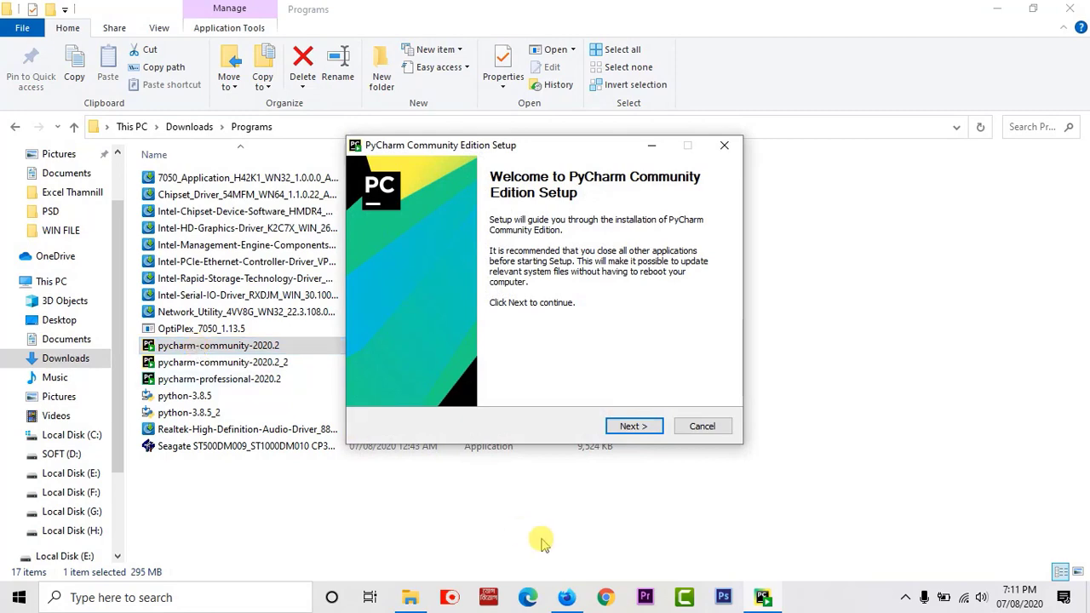
{"action": "left_click", "coordinate": [634, 425]}
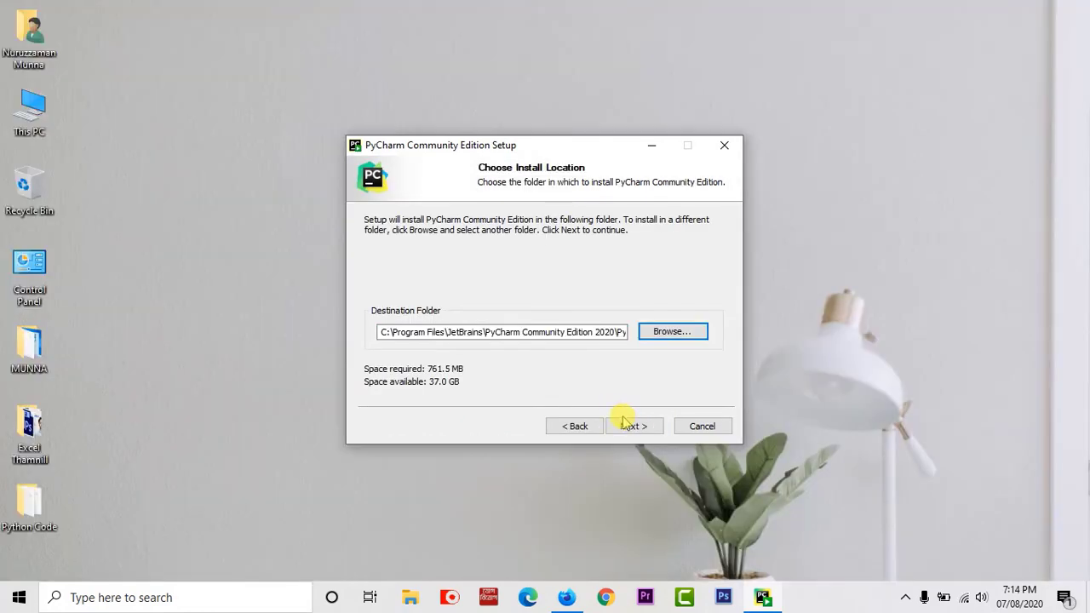
{"action": "left_click", "coordinate": [634, 425]}
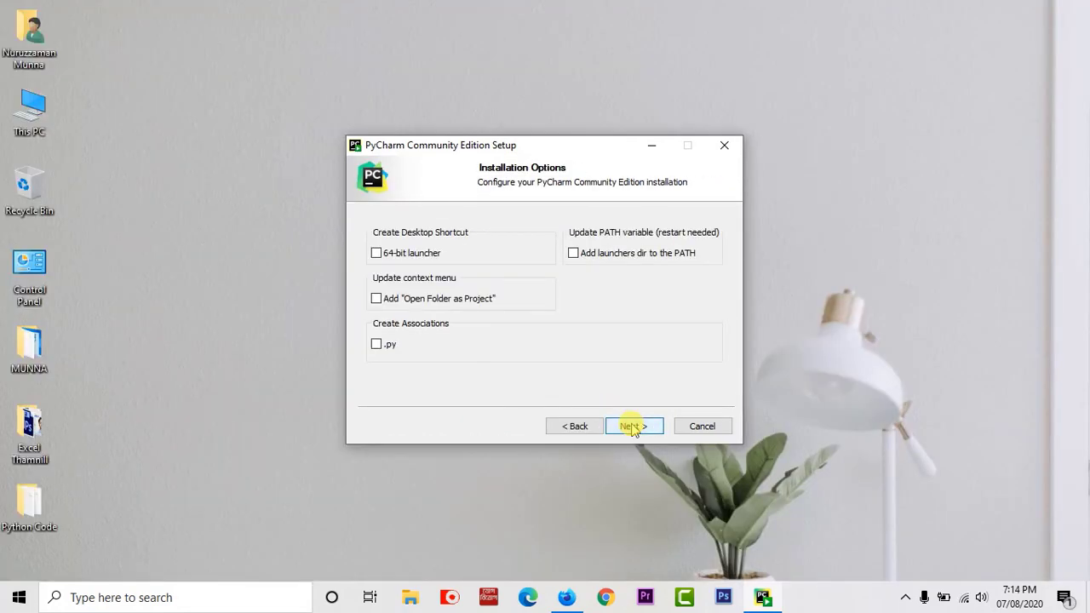
Enable the 64-bit launcher desktop shortcut and the .py association, and install PyCharm Community Edition.
{"action": "left_click", "coordinate": [388, 257]}
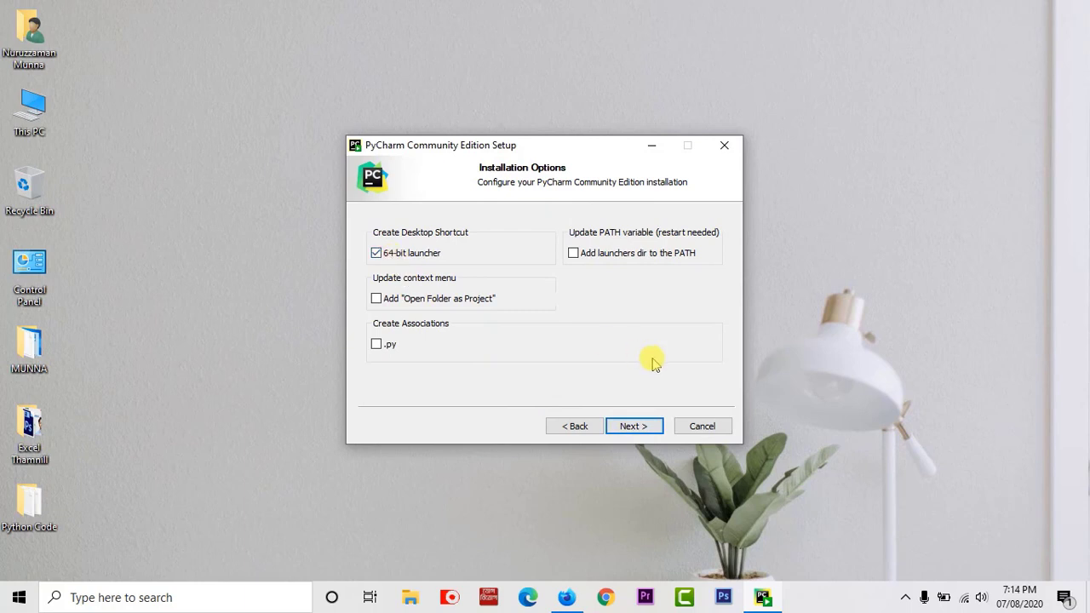
{"action": "left_click", "coordinate": [649, 428]}
{"action": "left_click", "coordinate": [598, 429]}
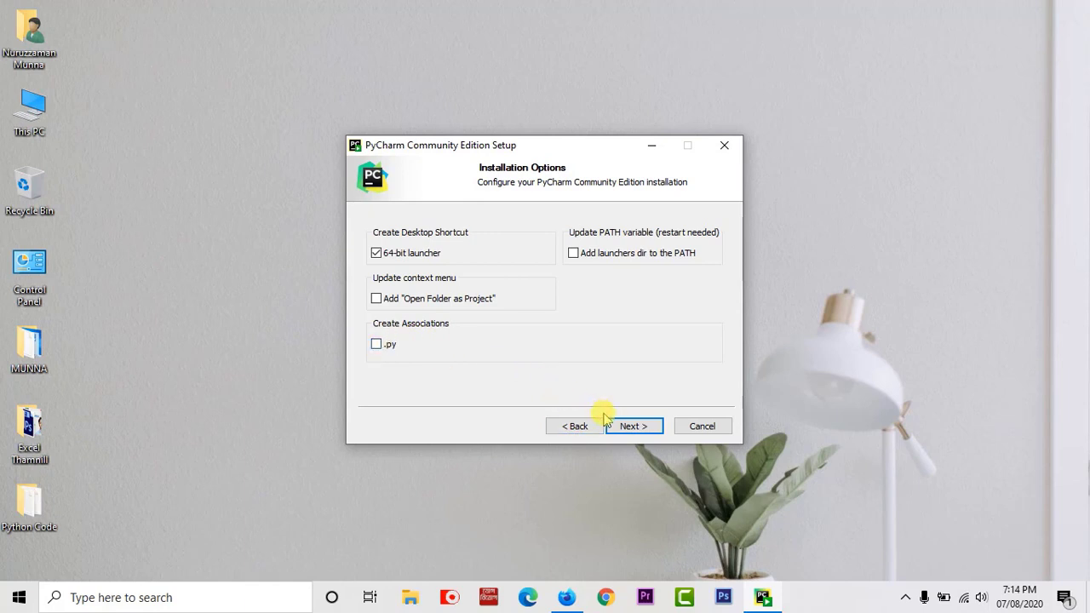
{"action": "left_click", "coordinate": [376, 344]}
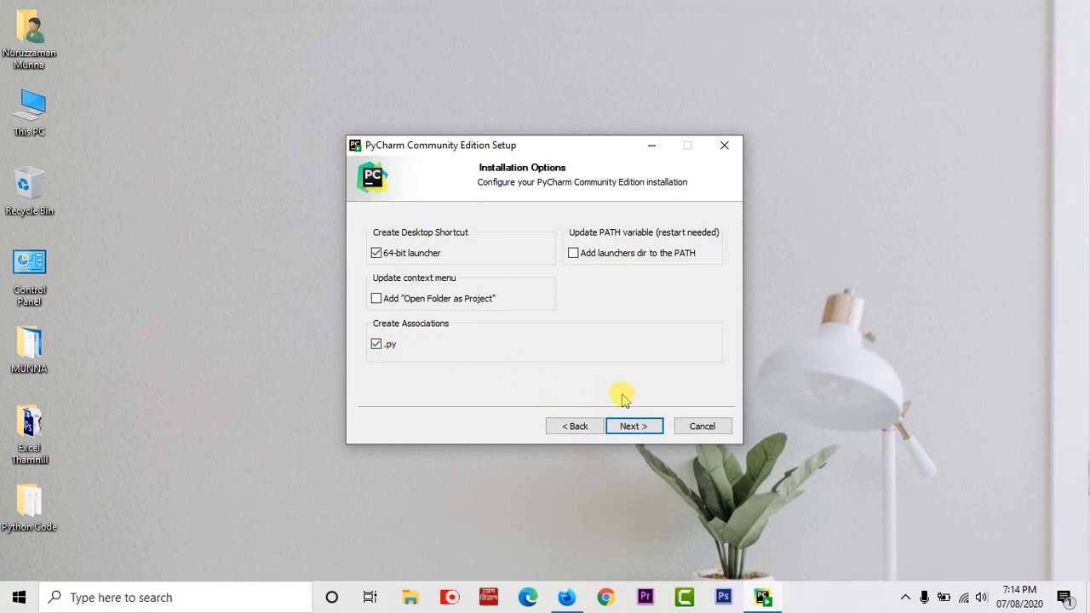
{"action": "left_click", "coordinate": [649, 425]}
{"action": "left_click", "coordinate": [650, 426]}
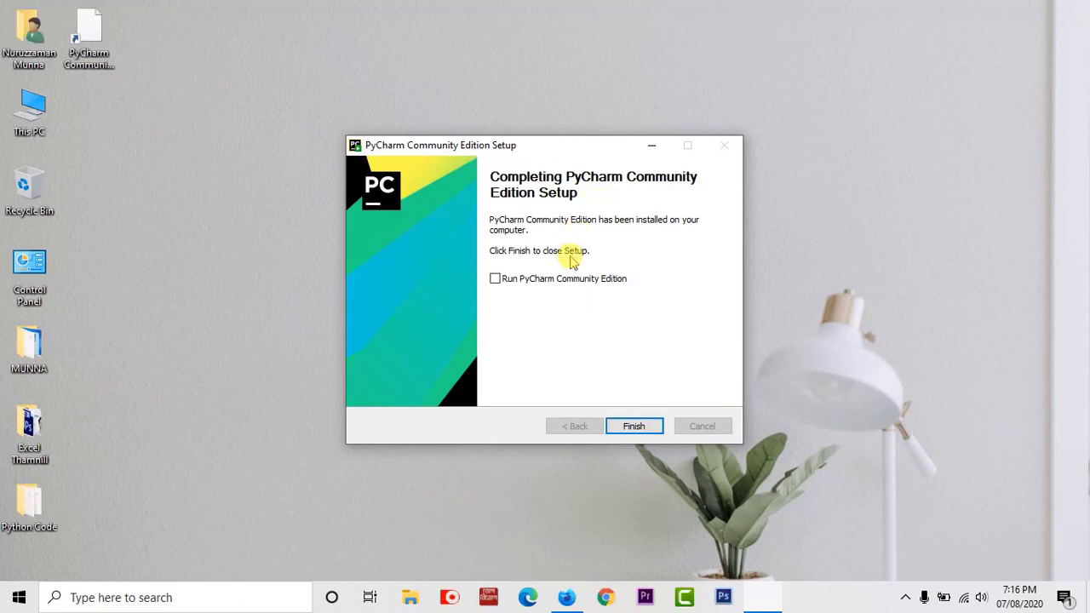
Finish the PyCharm setup without running the program and refresh the desktop.
{"action": "left_click", "coordinate": [635, 425]}
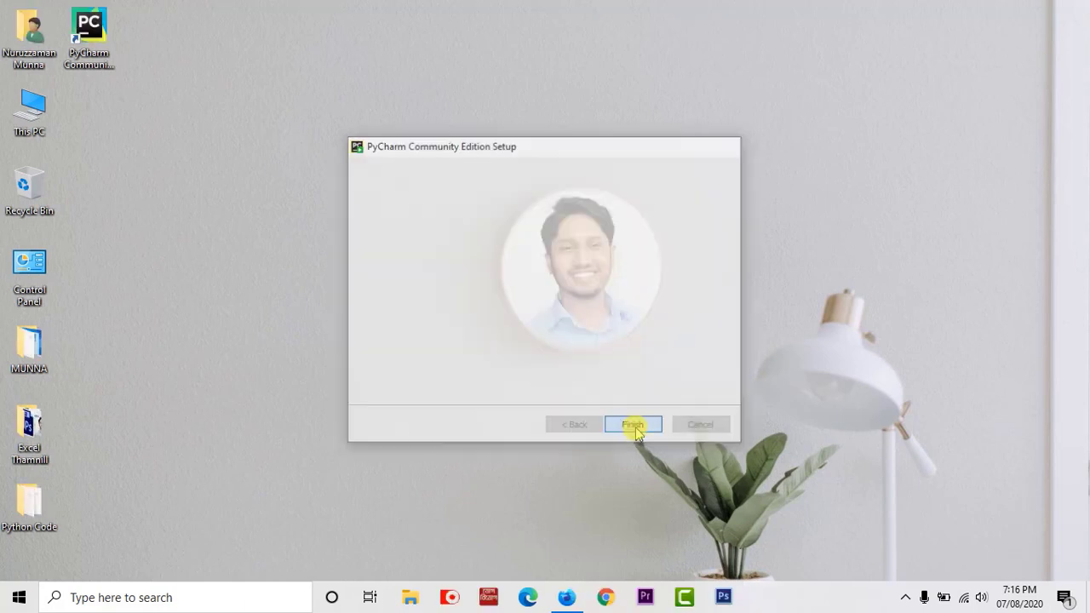
{"action": "right_click", "coordinate": [643, 196]}
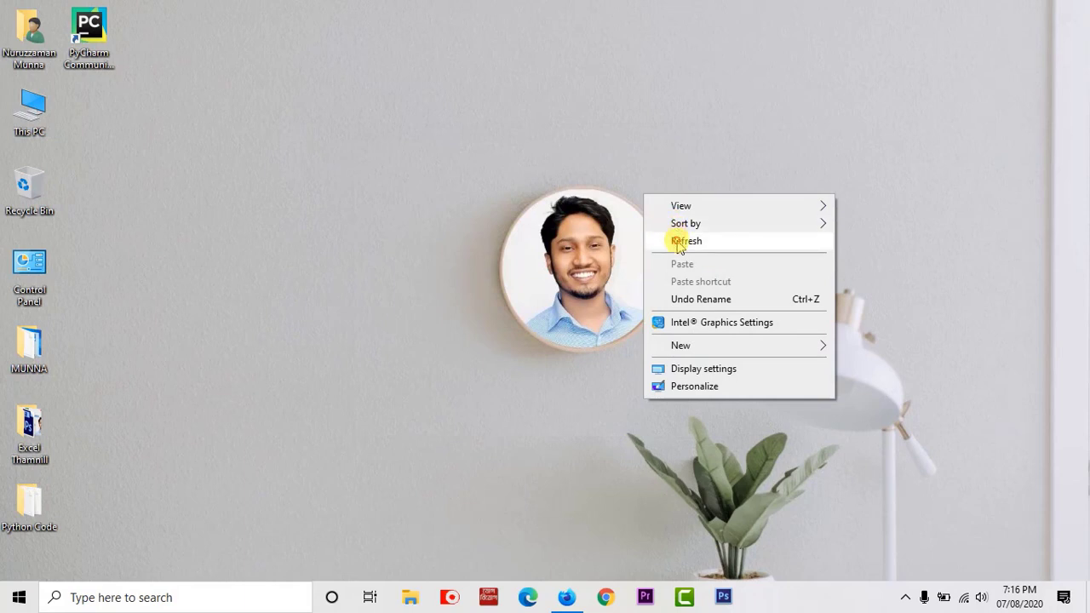
{"action": "left_click", "coordinate": [679, 244]}
Launch PyCharm from its desktop shortcut and keep the Darcula UI theme.
{"action": "left_click", "coordinate": [89, 25]}
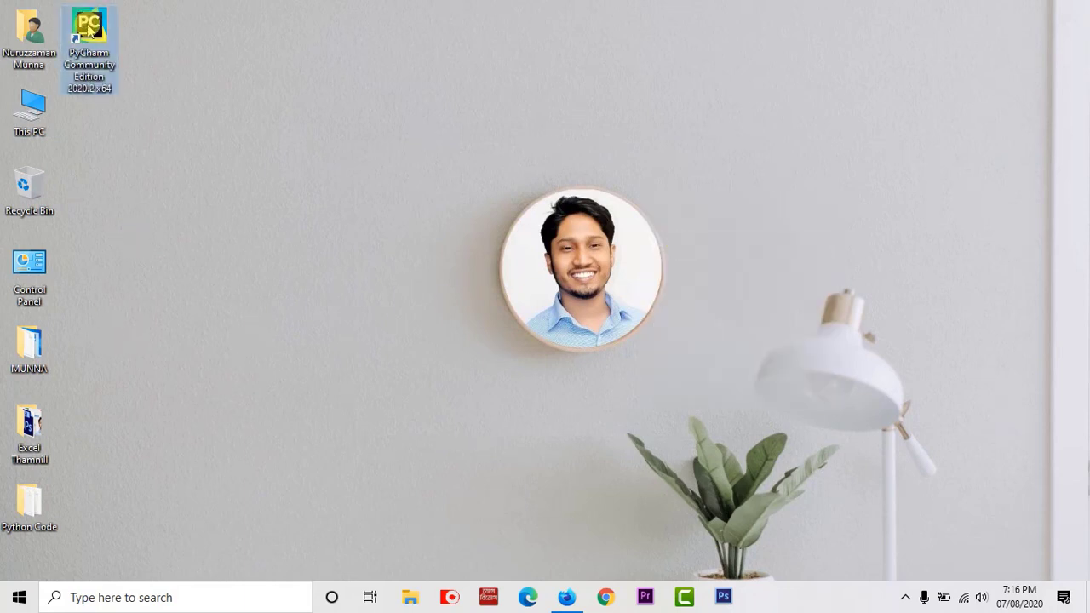
{"action": "double_click", "coordinate": [89, 26]}
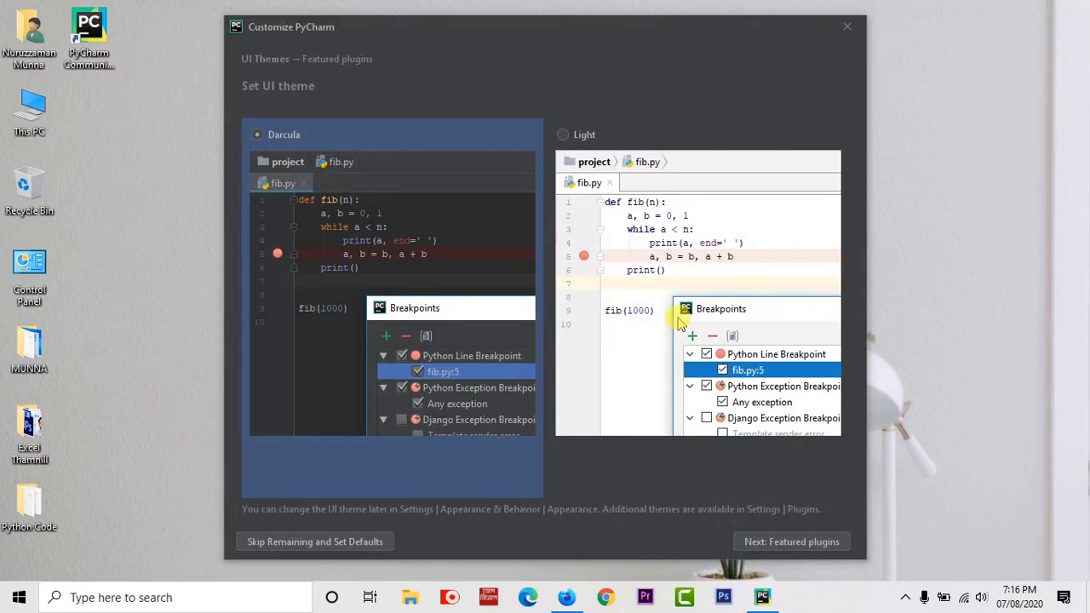
{"action": "left_click", "coordinate": [794, 542]}
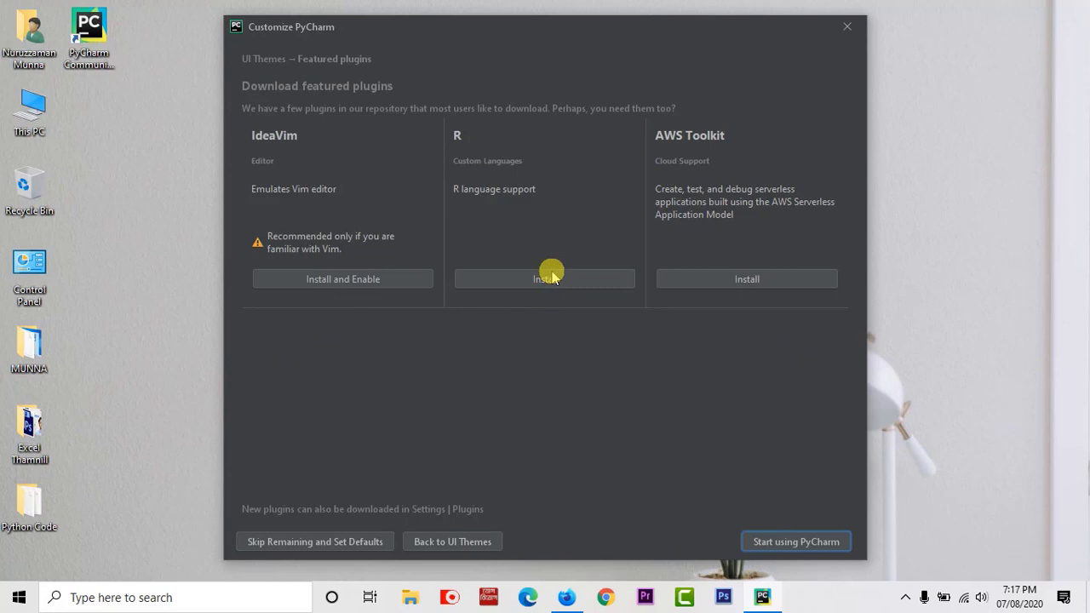
Install the R, AWS Toolkit and IdeaVim featured plugins and start using PyCharm.
{"action": "left_click", "coordinate": [564, 278]}
{"action": "left_click", "coordinate": [677, 281]}
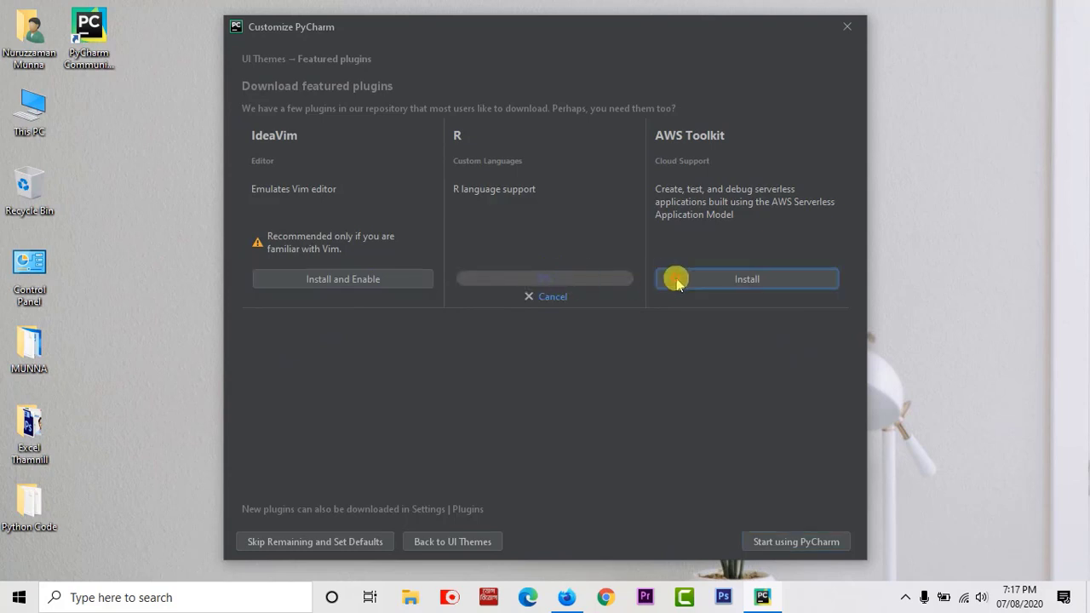
{"action": "left_click", "coordinate": [361, 278]}
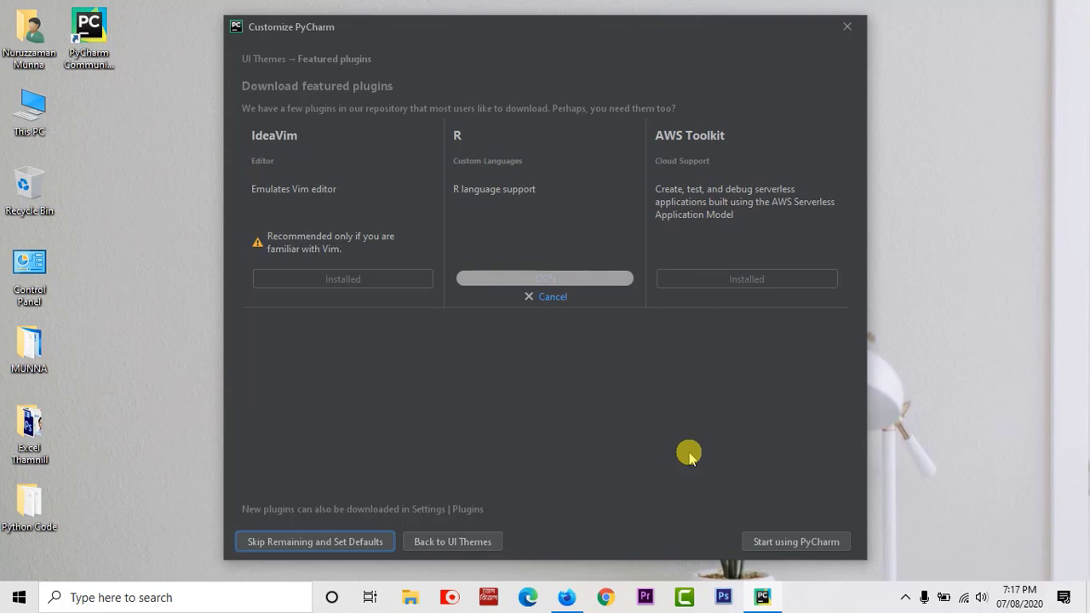
{"action": "left_click", "coordinate": [773, 544]}
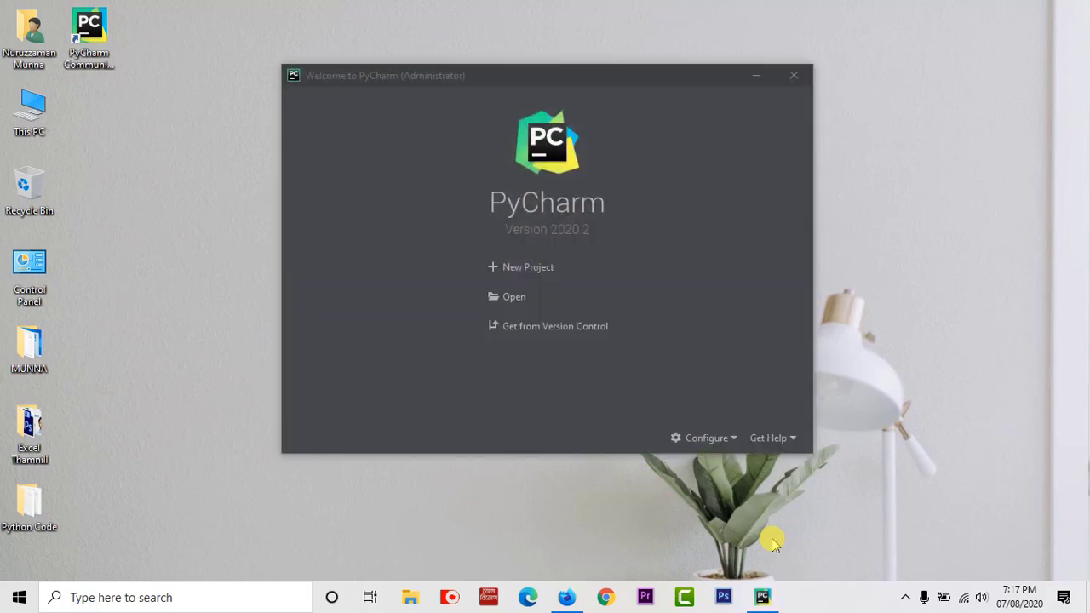
Create a Pure Python project named pythonProject2 with a new Virtualenv environment and a main.py welcome script.
{"action": "left_click", "coordinate": [536, 267]}
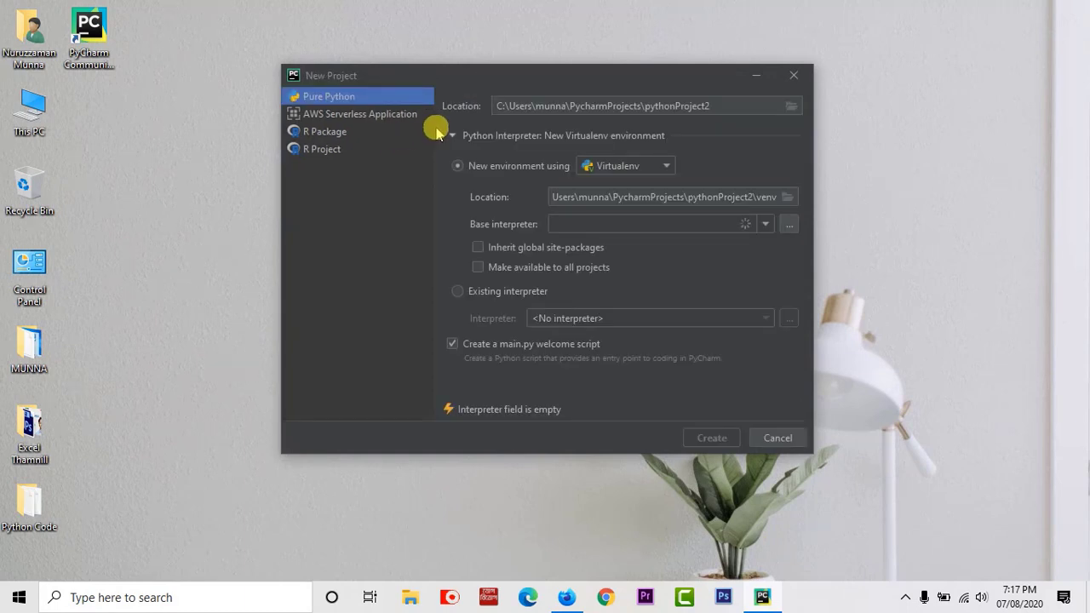
{"action": "left_click", "coordinate": [726, 107]}
{"action": "left_click_drag", "start_coordinate": [726, 106], "coordinate": [645, 107]}
{"action": "left_click", "coordinate": [701, 441]}
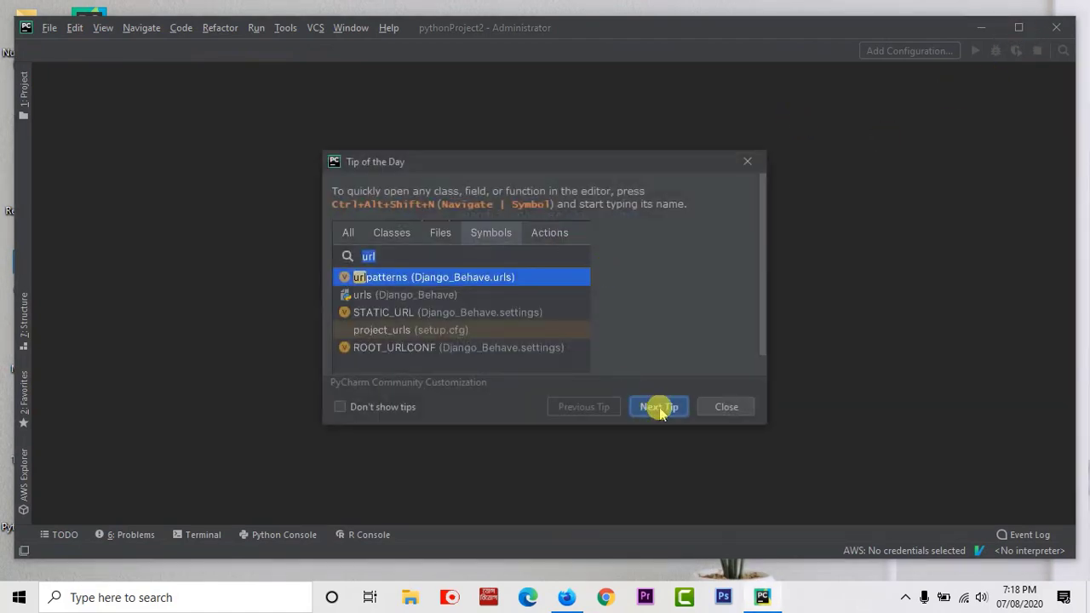
Stop the daily tips and the Windows Defender performance notice from showing again in the new project.
{"action": "left_click", "coordinate": [340, 407]}
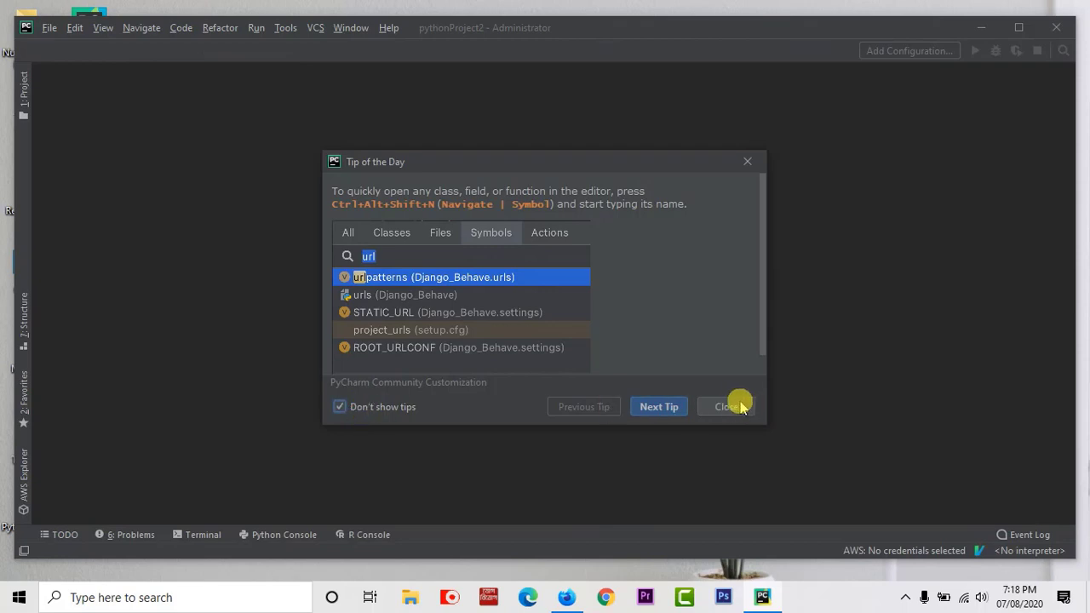
{"action": "left_click", "coordinate": [730, 406]}
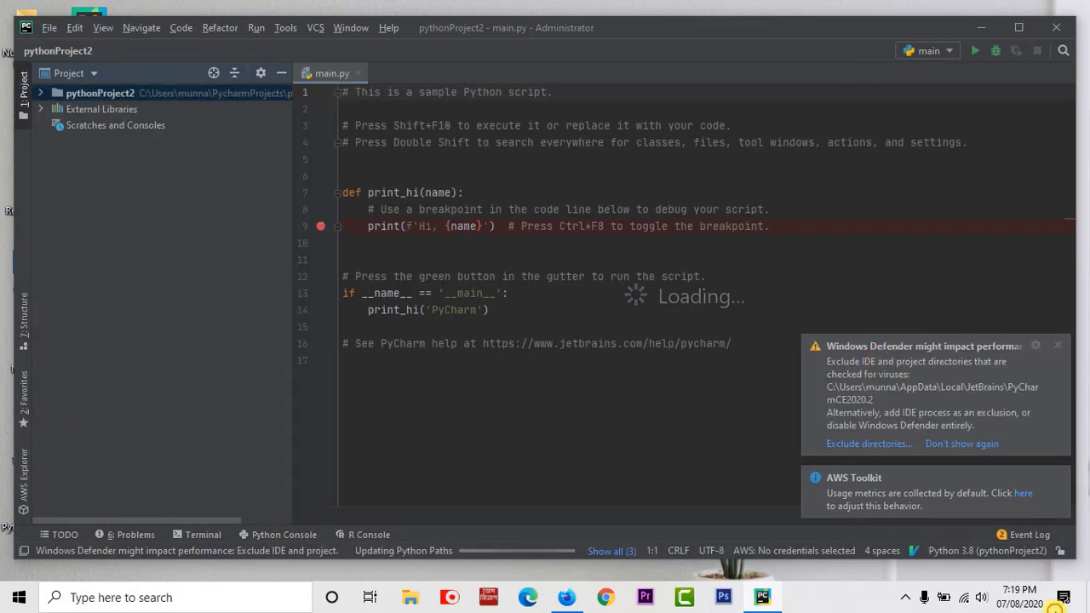
{"action": "left_click_drag", "start_coordinate": [877, 362], "coordinate": [1015, 499]}
{"action": "left_click", "coordinate": [983, 445]}
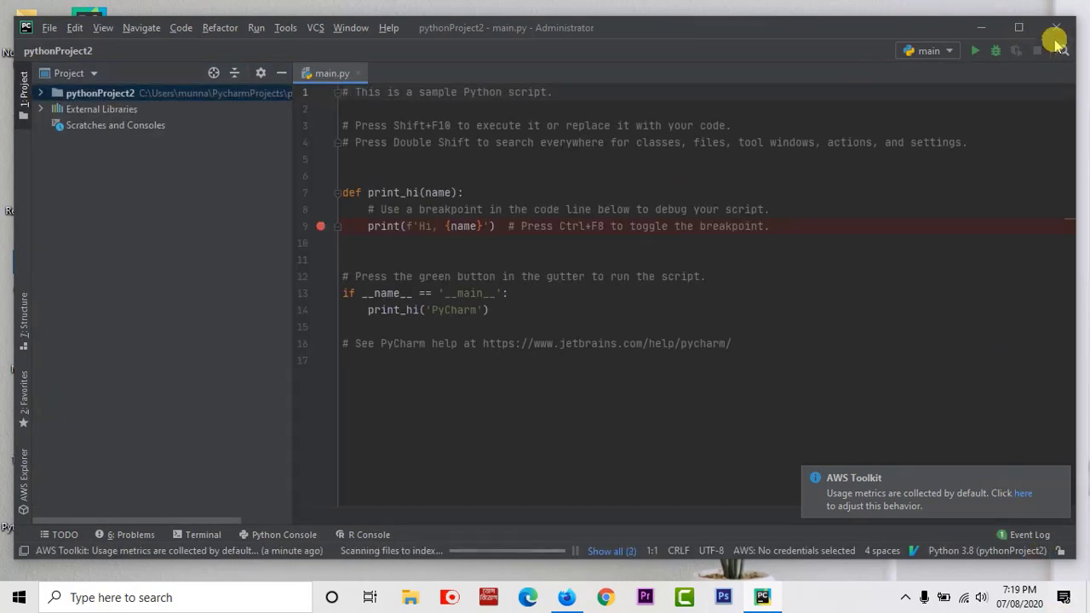
{"action": "left_click", "coordinate": [1018, 27]}
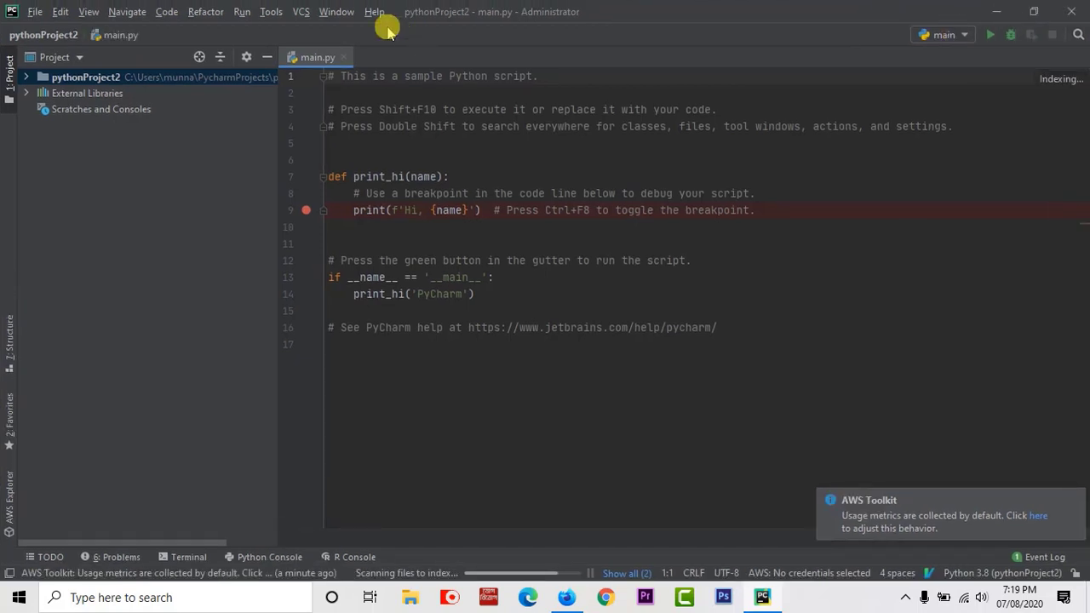
Close main.py and try to add a new Python file named fastprogram to the project.
{"action": "left_click", "coordinate": [344, 57]}
{"action": "left_click", "coordinate": [35, 12]}
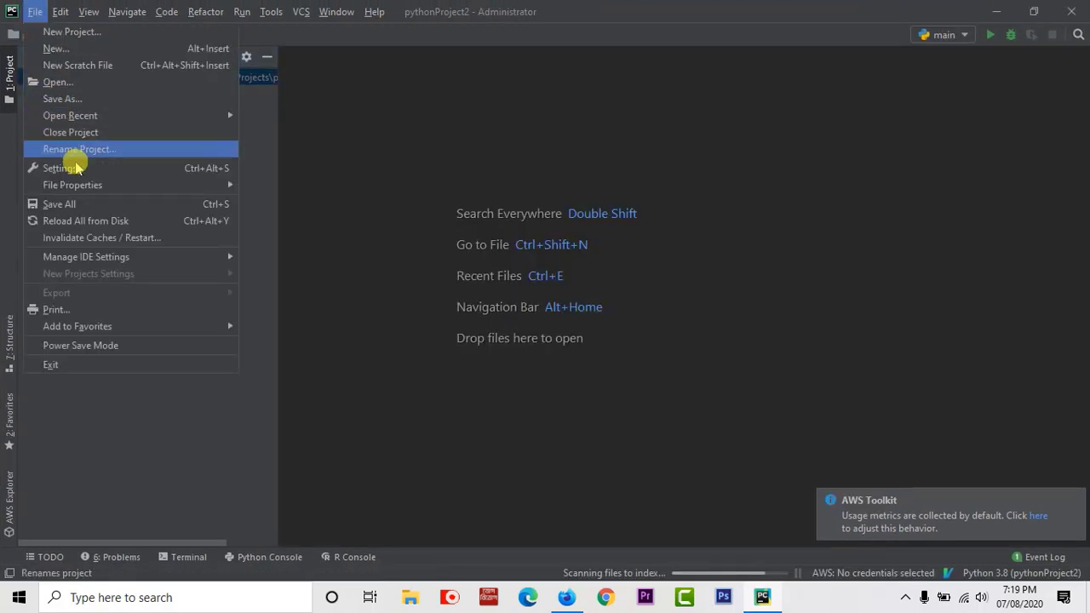
{"action": "left_click", "coordinate": [83, 48]}
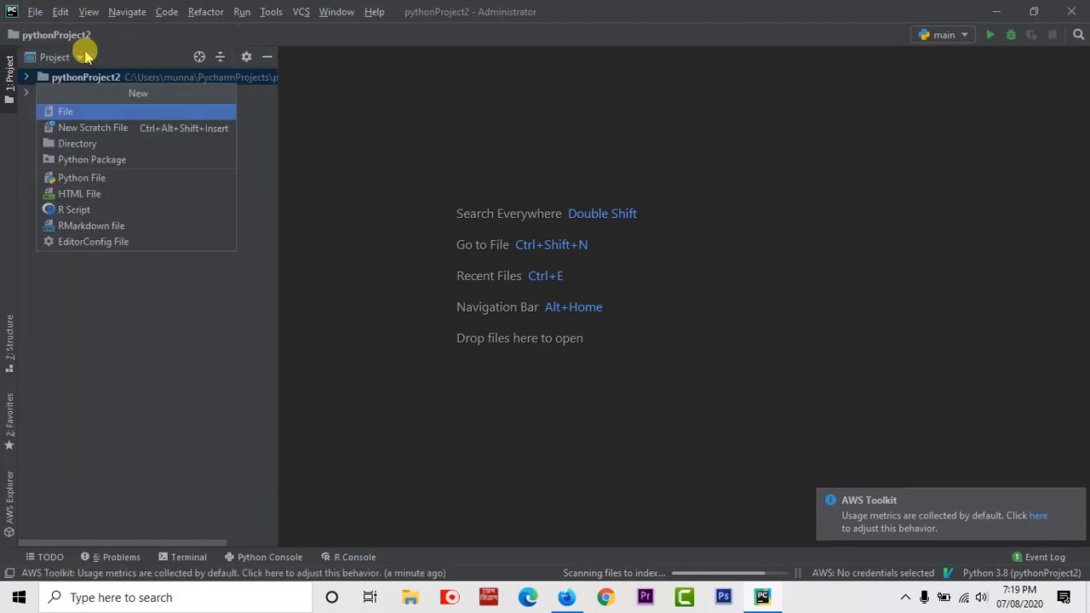
{"action": "left_click", "coordinate": [97, 179]}
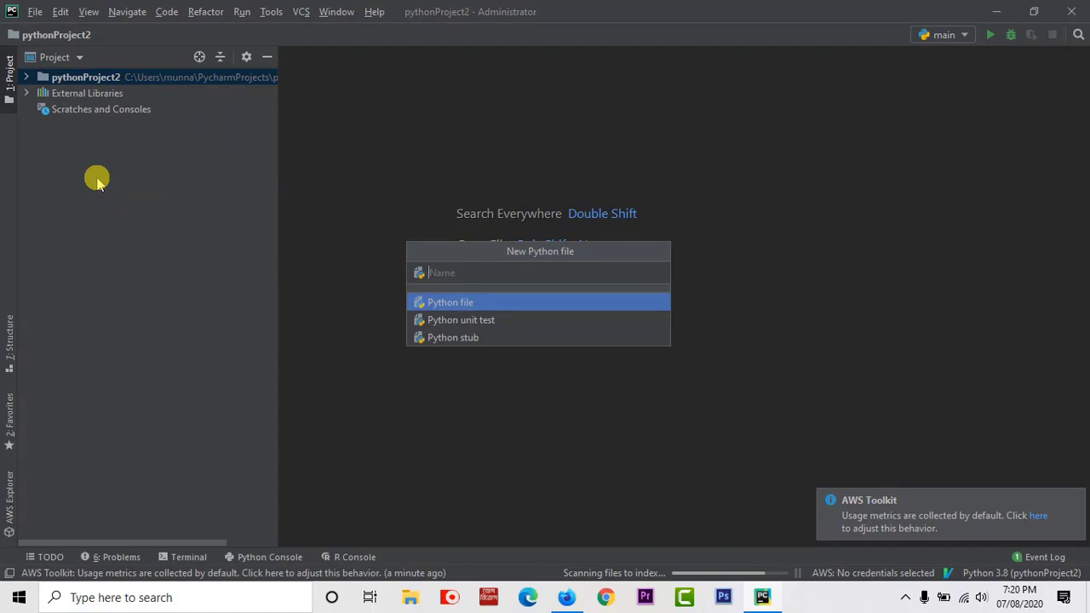
{"action": "type", "text": "fastprogram"}
{"action": "key", "text": "Return"}
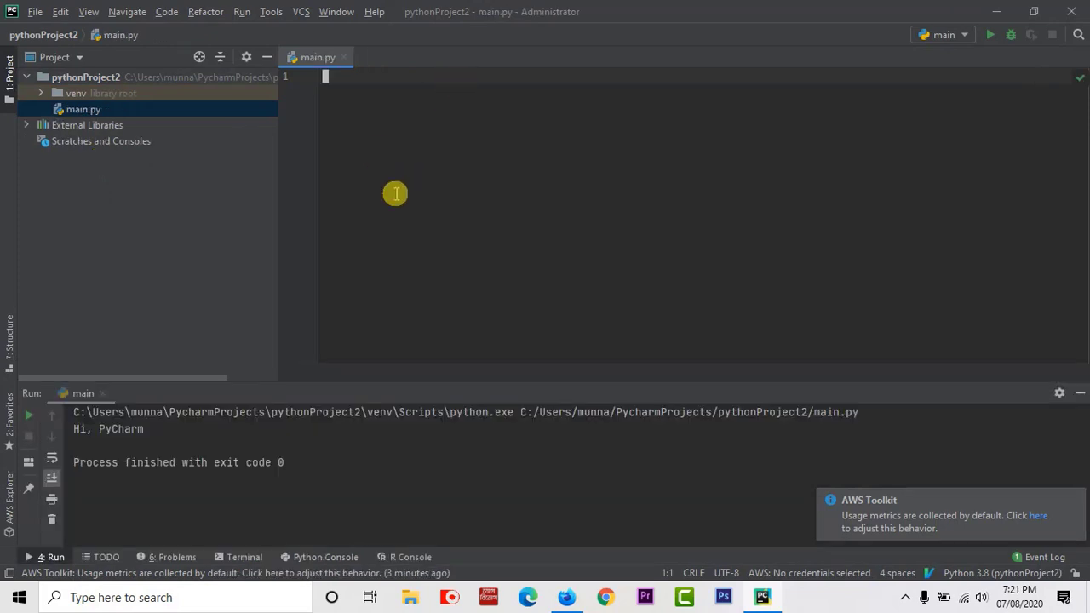
Write print(33) in the empty main.py, run the script and select its output.
{"action": "type", "text": "ef"}
{"action": "key", "text": "BackSpace"}
{"action": "key", "text": "BackSpace"}
{"action": "key", "text": "BackSpace"}
{"action": "type", "text": "p"}
{"action": "key", "text": "BackSpace"}
{"action": "type", "text": "print"}
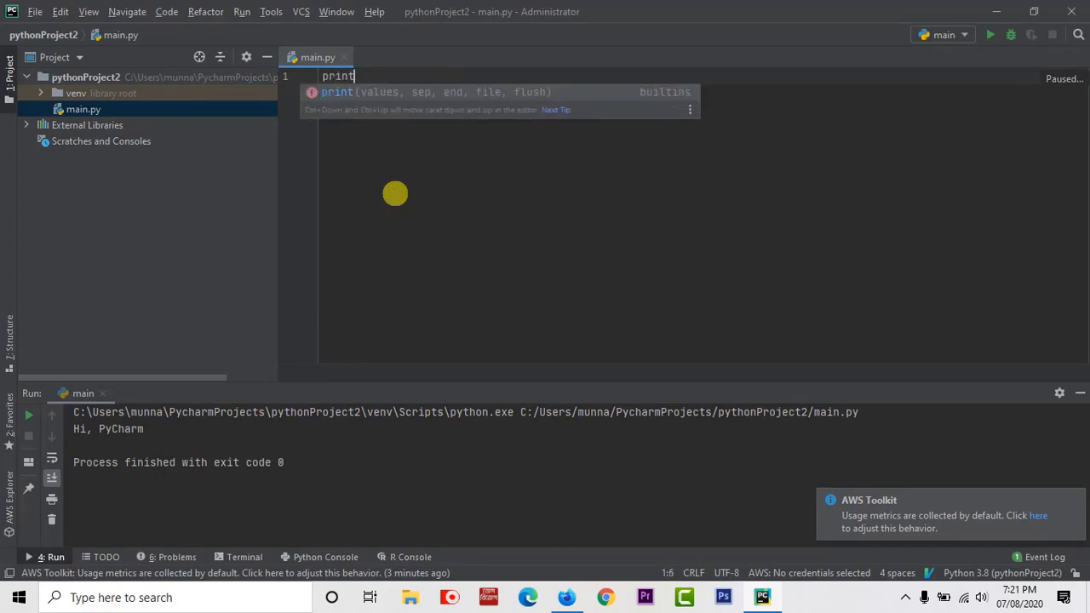
{"action": "type", "text": "("}
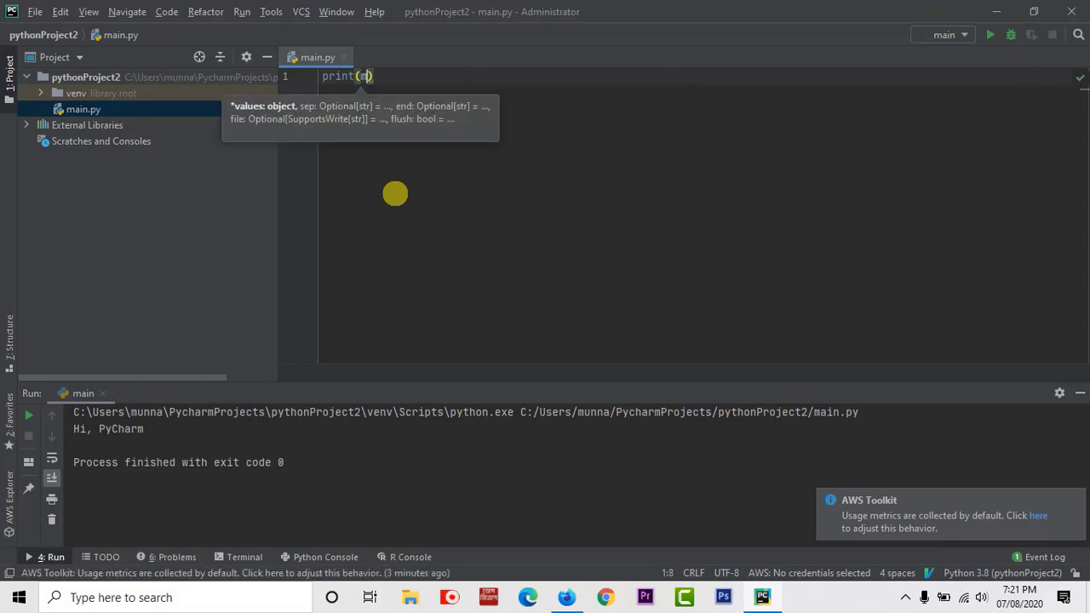
{"action": "type", "text": "33"}
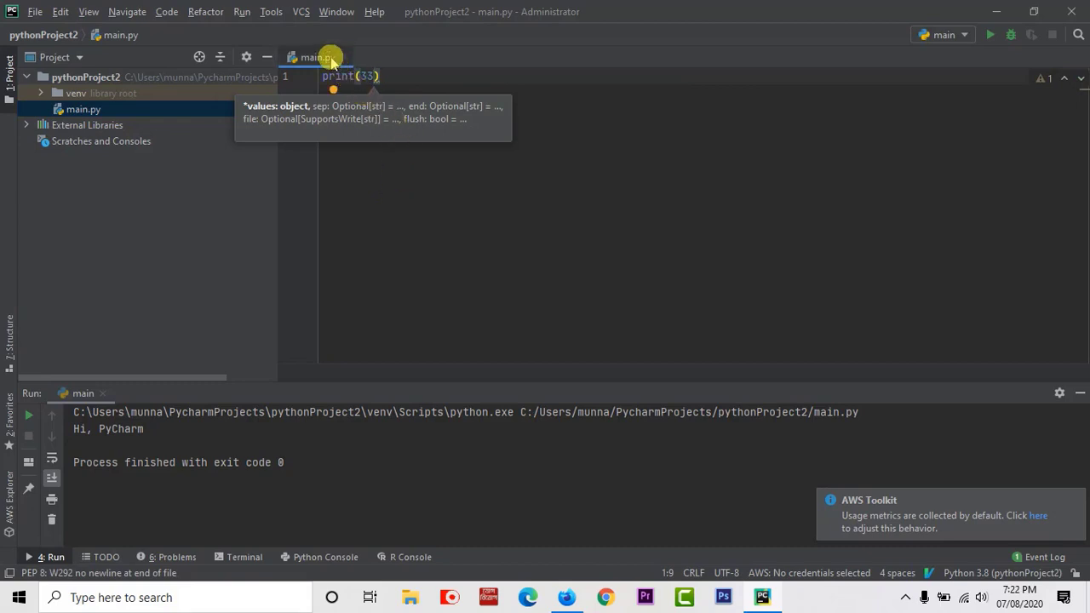
{"action": "left_click", "coordinate": [990, 36]}
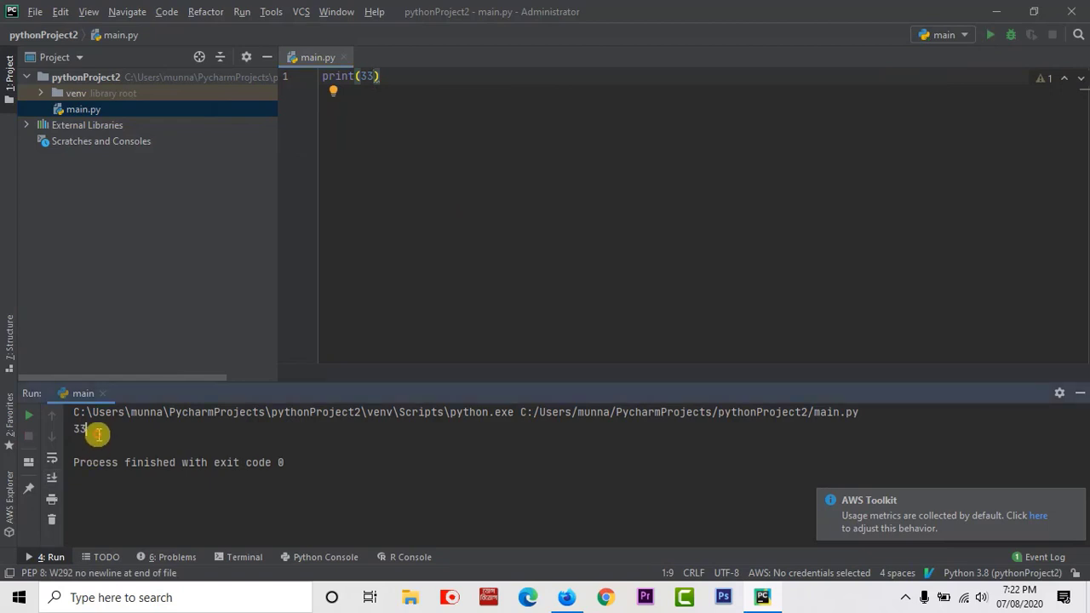
{"action": "double_click", "coordinate": [80, 429]}
Add the variable assignment age = 33 above the print statement, separated from it by a blank line.
{"action": "left_click", "coordinate": [384, 75]}
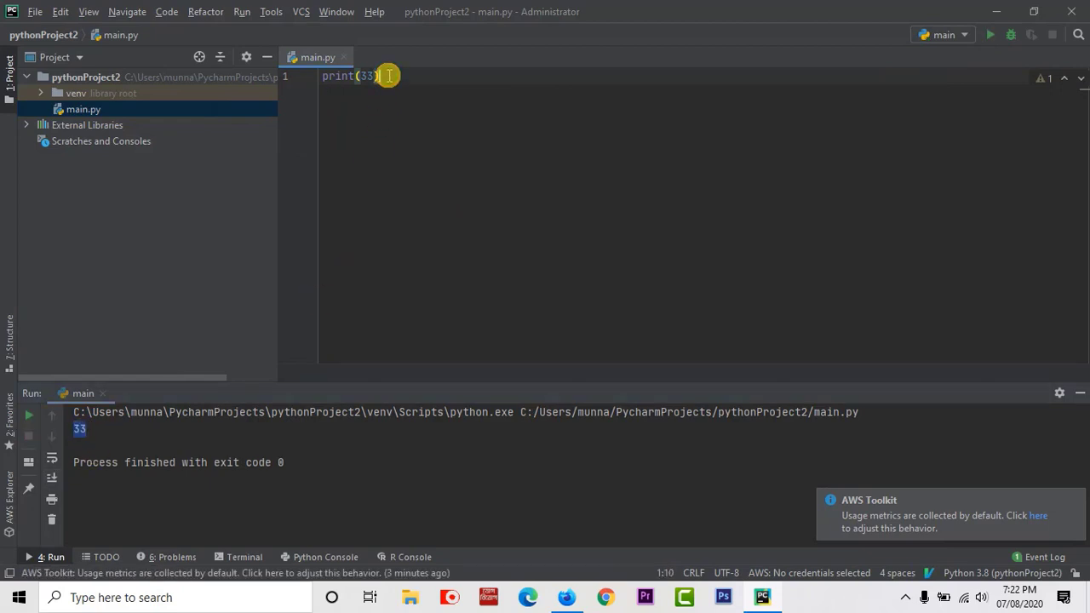
{"action": "left_click", "coordinate": [323, 77]}
{"action": "key", "text": "Return"}
{"action": "key", "text": "Return"}
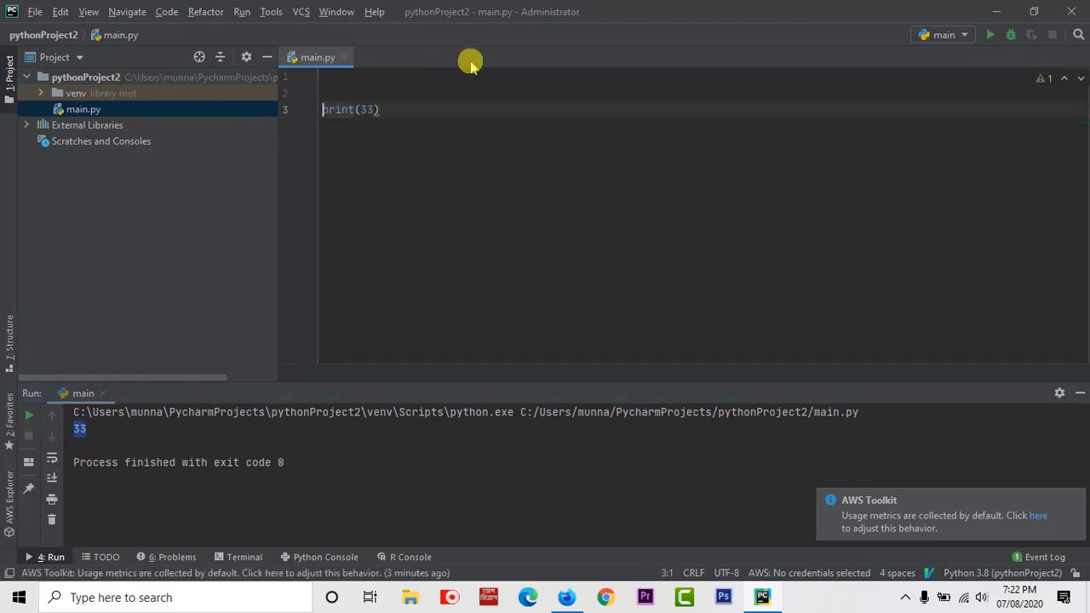
{"action": "key", "text": "Up"}
{"action": "key", "text": "Up"}
{"action": "type", "text": "age ="}
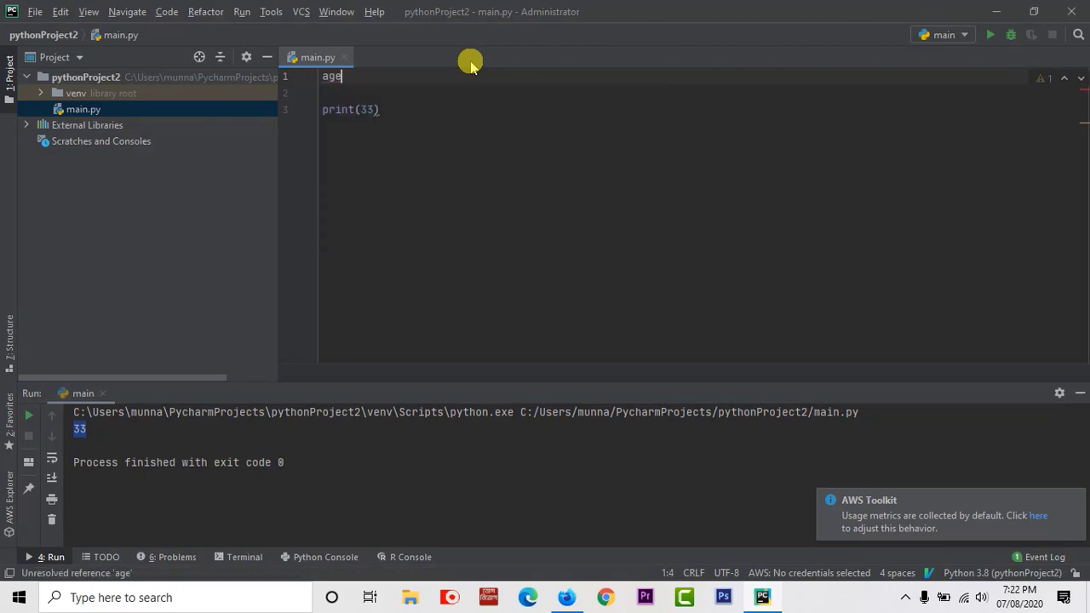
{"action": "key", "text": "BackSpace"}
{"action": "type", "text": "= 33"}
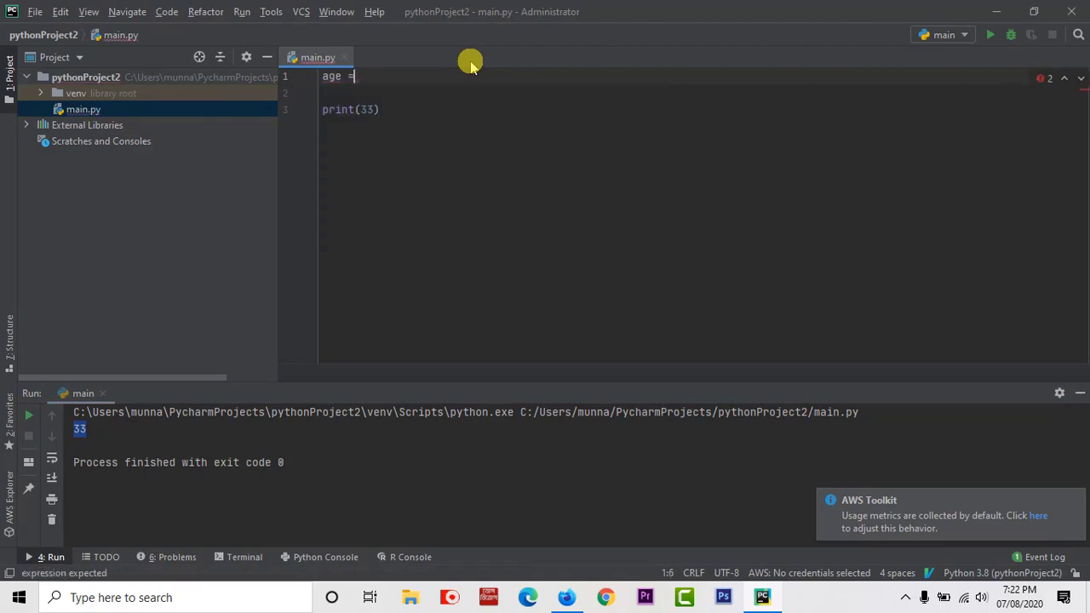
Make the print statement output the age variable instead of the literal number, and run main.py.
{"action": "double_click", "coordinate": [368, 107]}
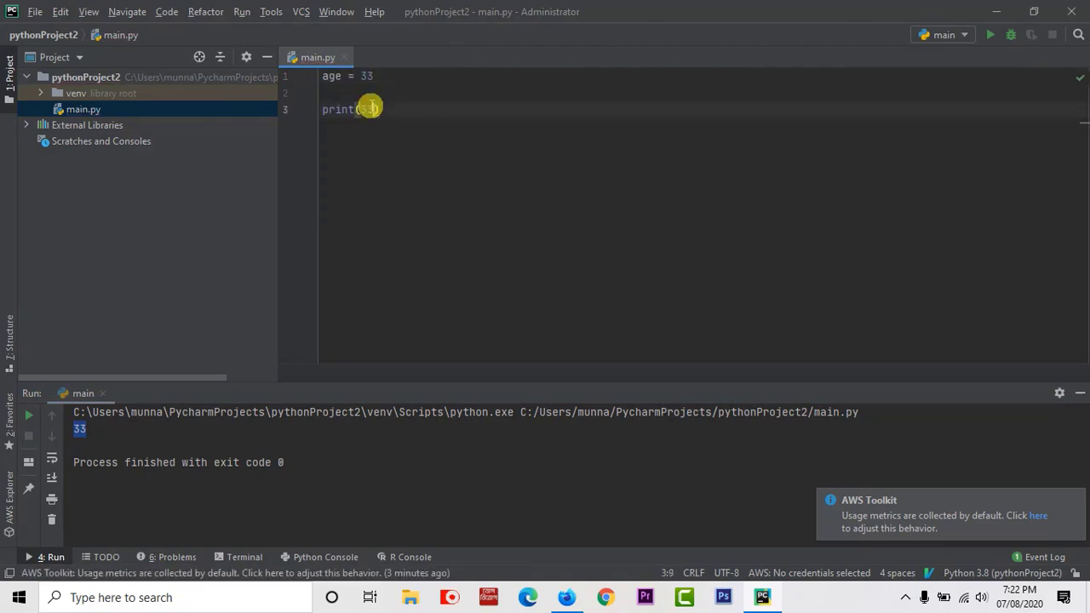
{"action": "type", "text": "age"}
{"action": "key", "text": "End"}
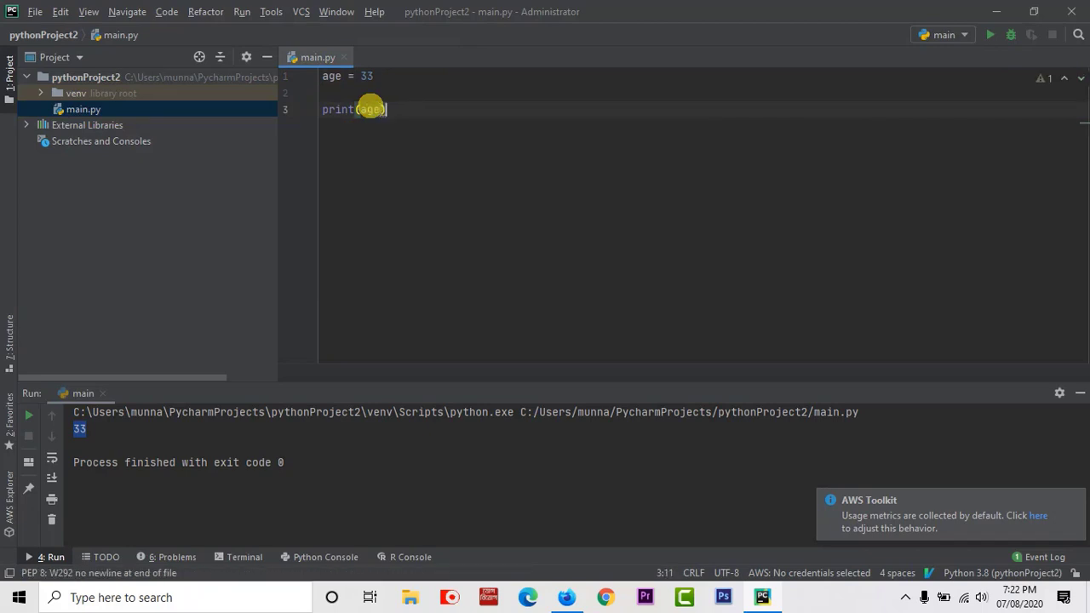
{"action": "left_click", "coordinate": [989, 35]}
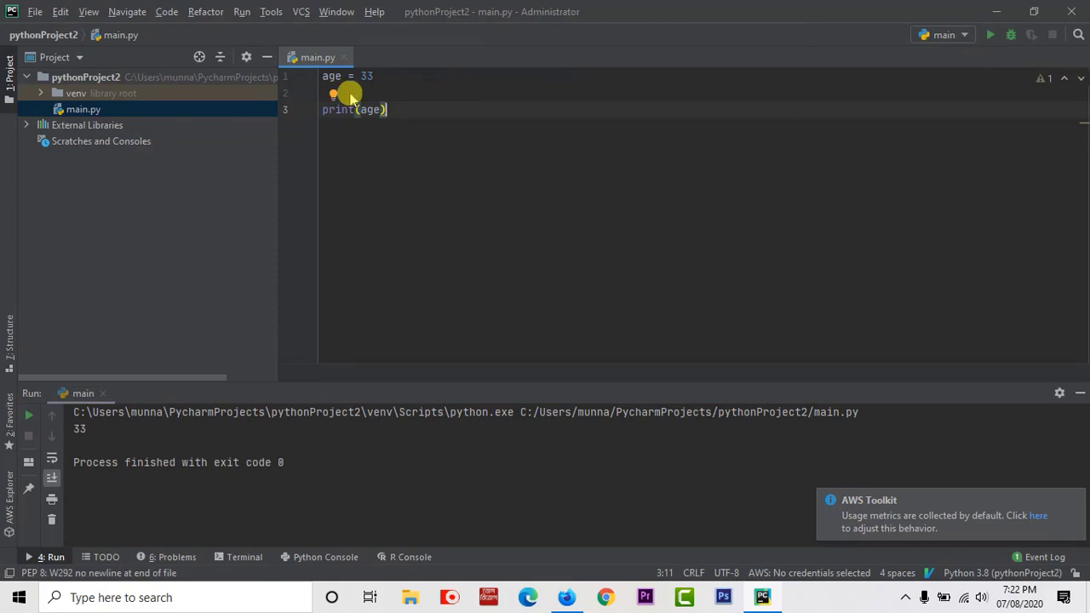
Exit PyCharm and choose not to be asked for exit confirmation again.
{"action": "right_click", "coordinate": [328, 63]}
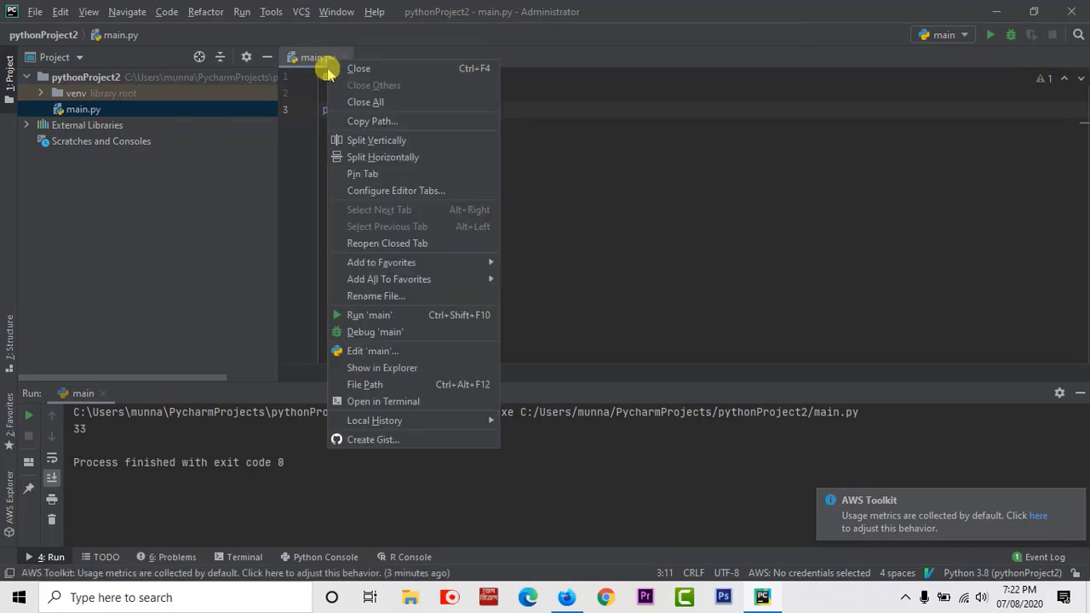
{"action": "left_click", "coordinate": [312, 58]}
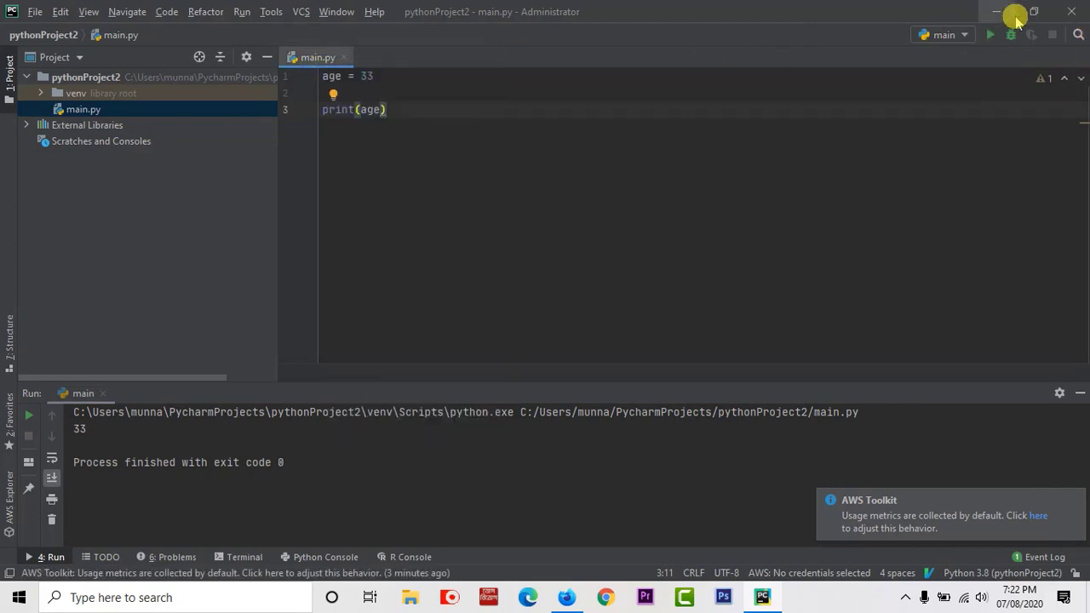
{"action": "left_click", "coordinate": [1072, 11]}
{"action": "left_click", "coordinate": [478, 315]}
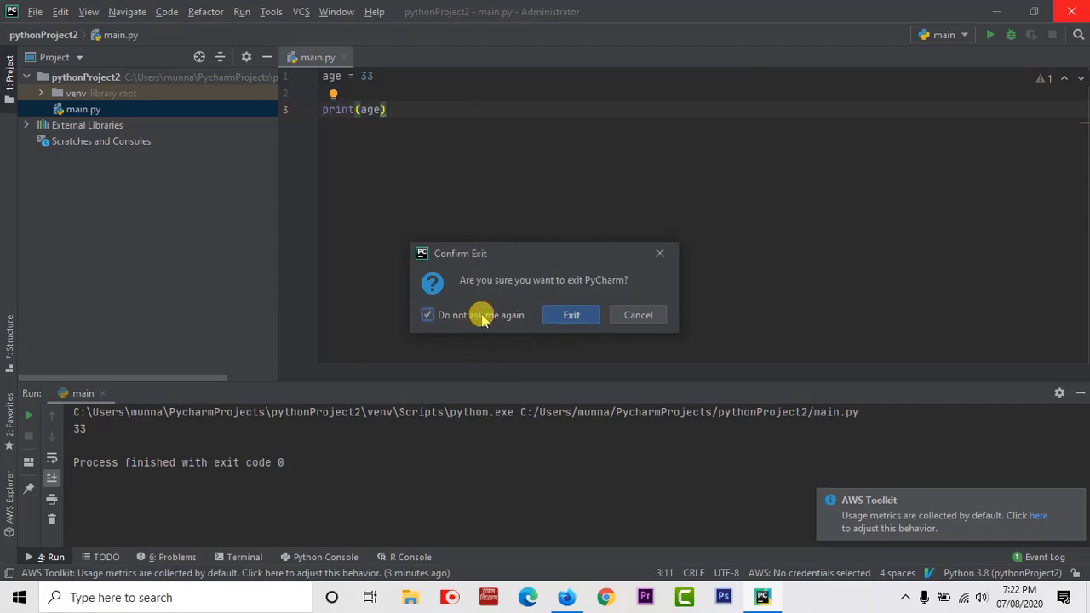
{"action": "left_click", "coordinate": [569, 315]}
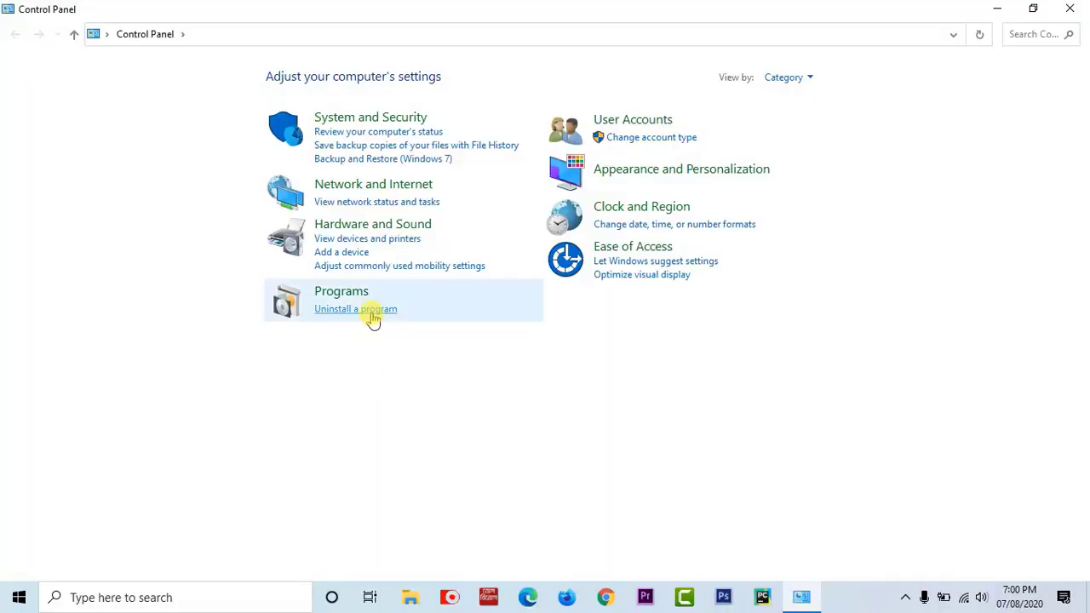
Uninstall PyCharm 2020.2 through Control Panel, deleting its caches, local history, settings and installed plugins, and close the feedback page.
{"action": "left_click", "coordinate": [373, 311]}
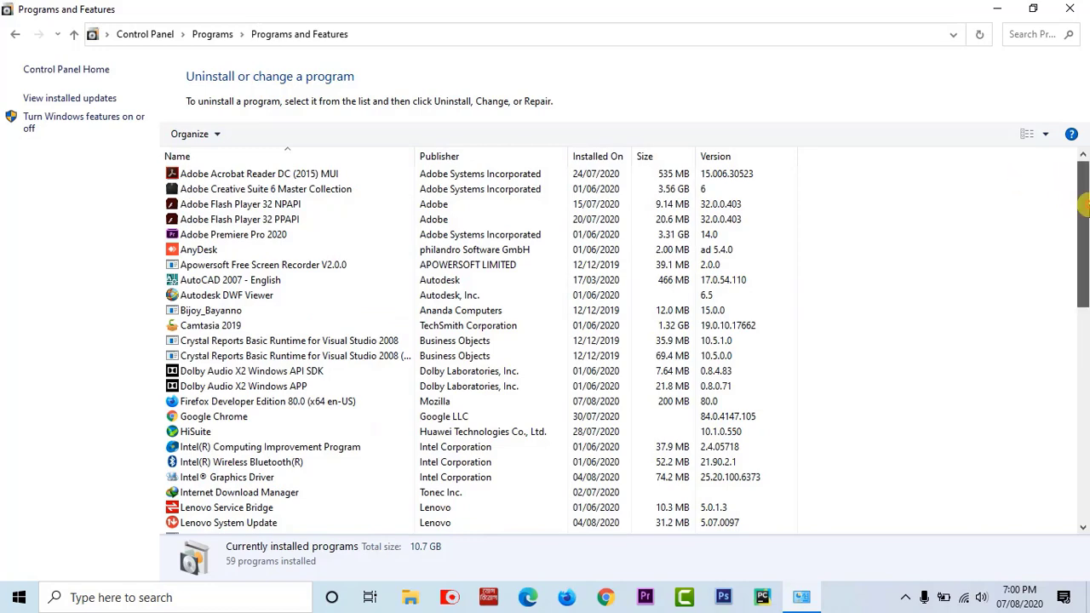
{"action": "left_click_drag", "start_coordinate": [1080, 204], "coordinate": [1084, 426]}
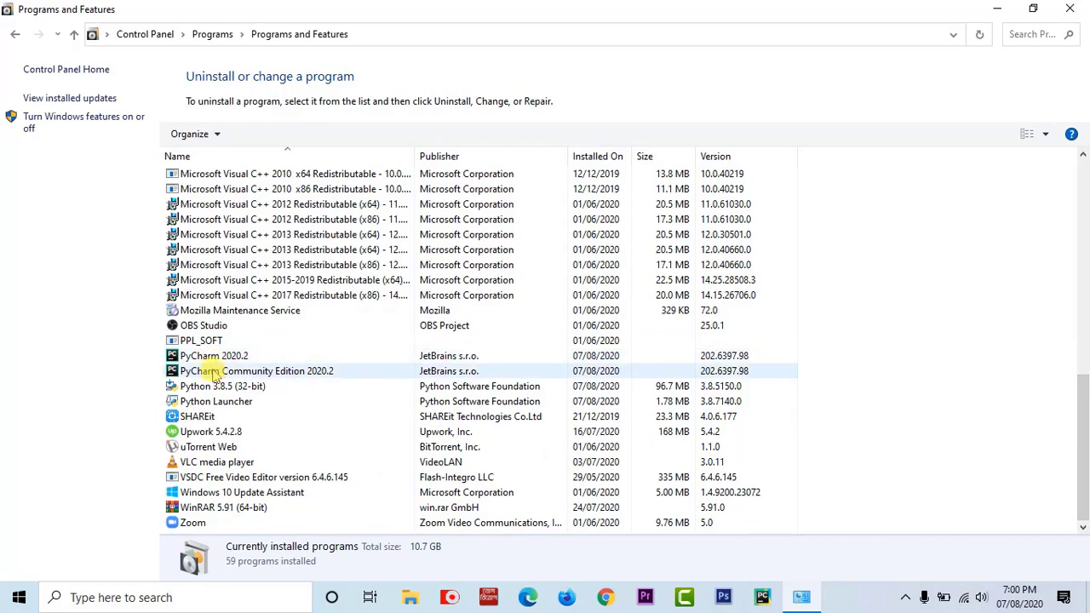
{"action": "left_click", "coordinate": [214, 356]}
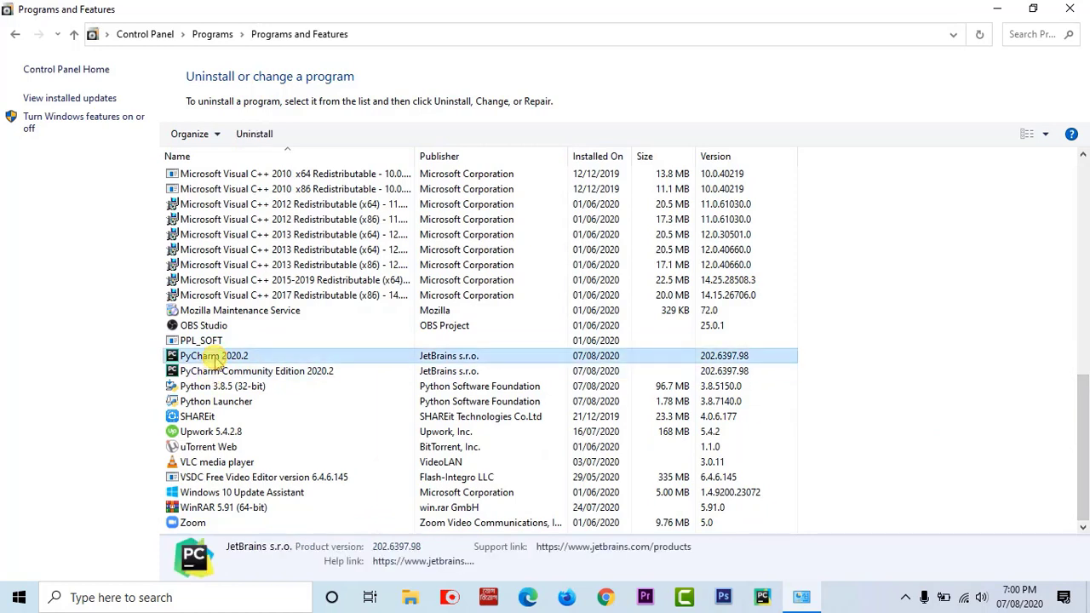
{"action": "left_click", "coordinate": [254, 135]}
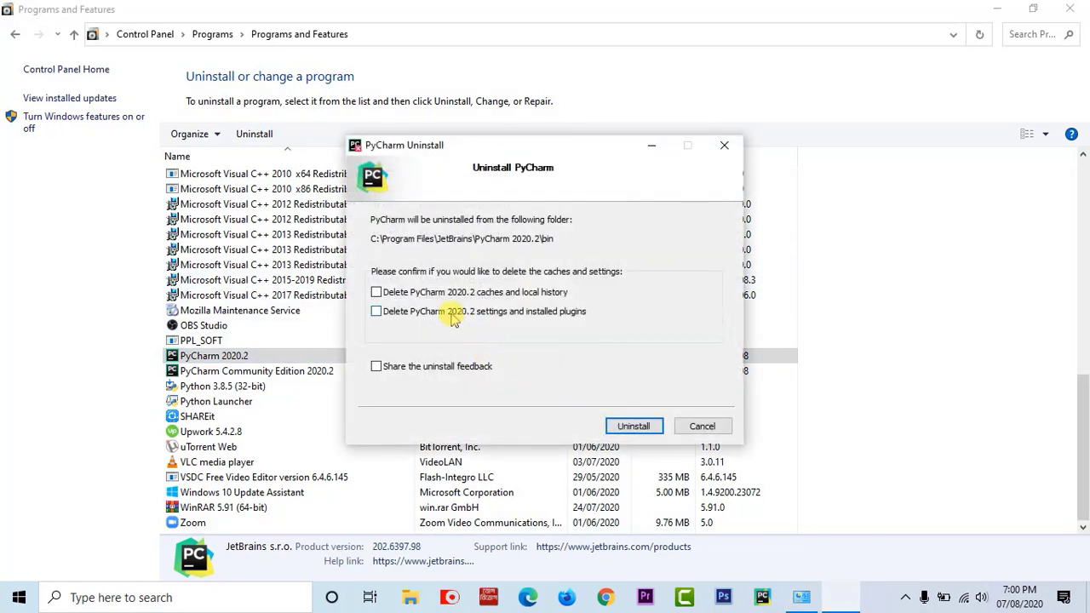
{"action": "left_click", "coordinate": [451, 294]}
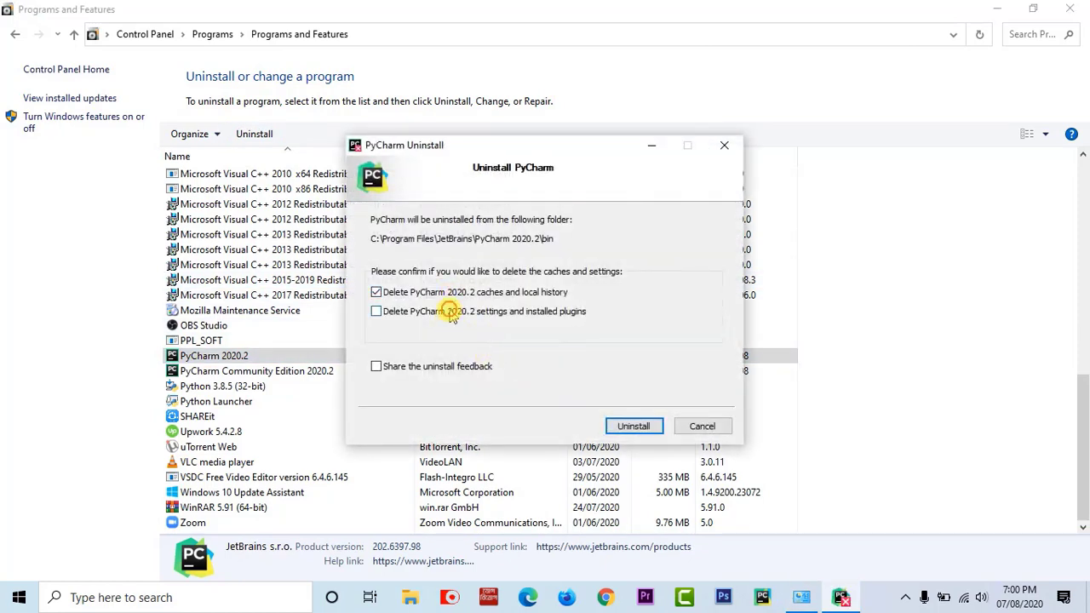
{"action": "left_click", "coordinate": [451, 312]}
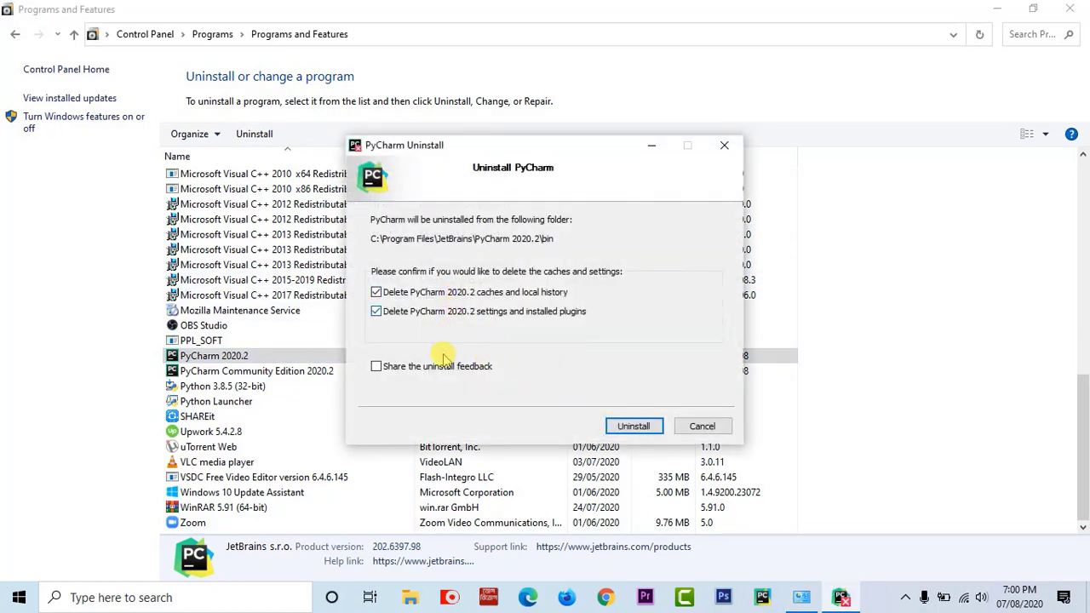
{"action": "left_click", "coordinate": [615, 426]}
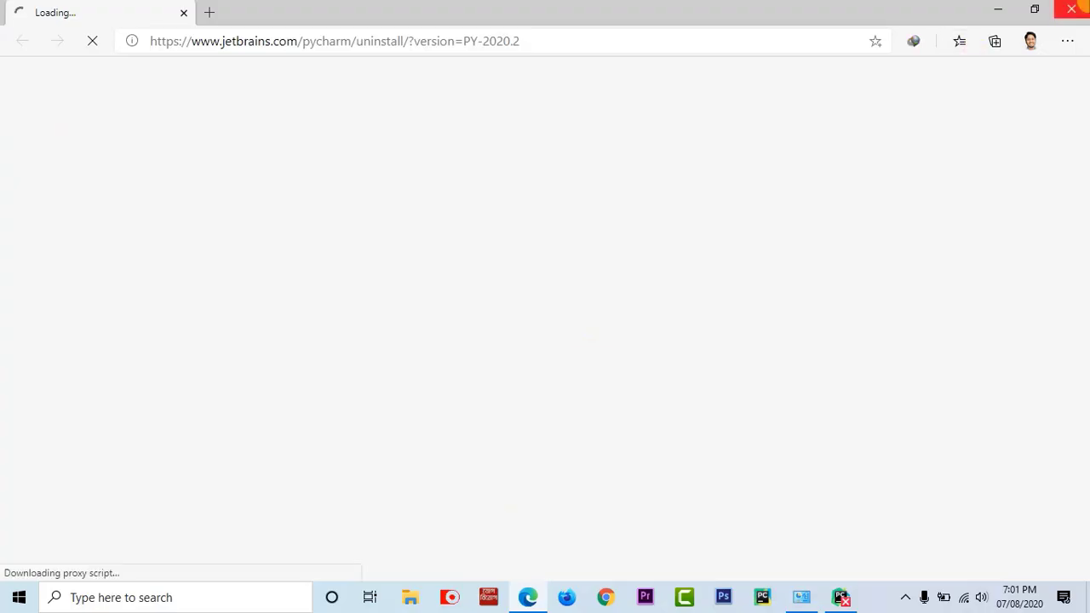
{"action": "left_click", "coordinate": [1072, 9]}
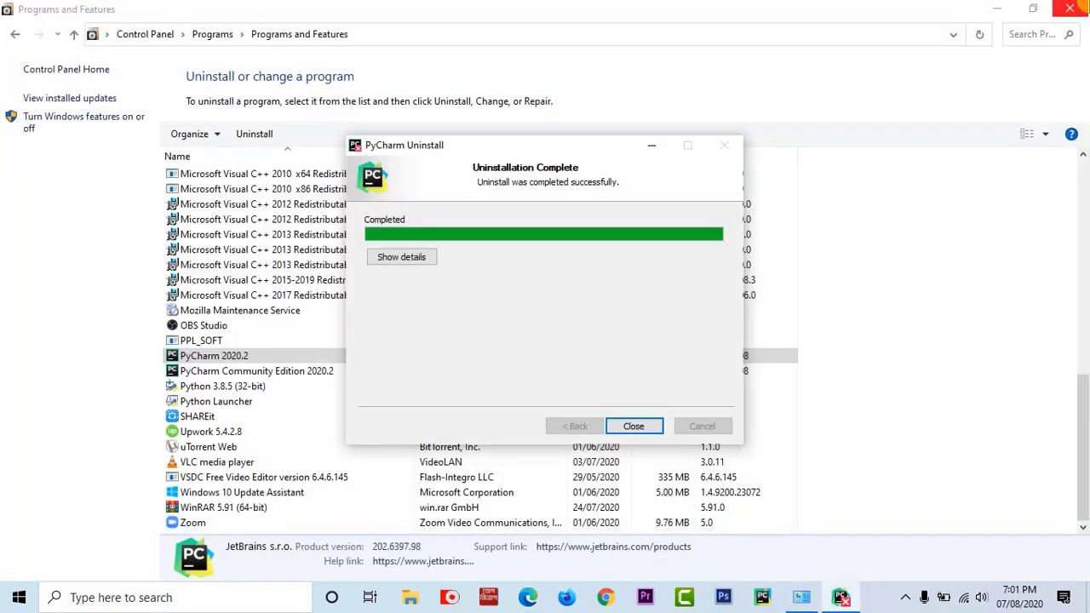
{"action": "left_click", "coordinate": [635, 426]}
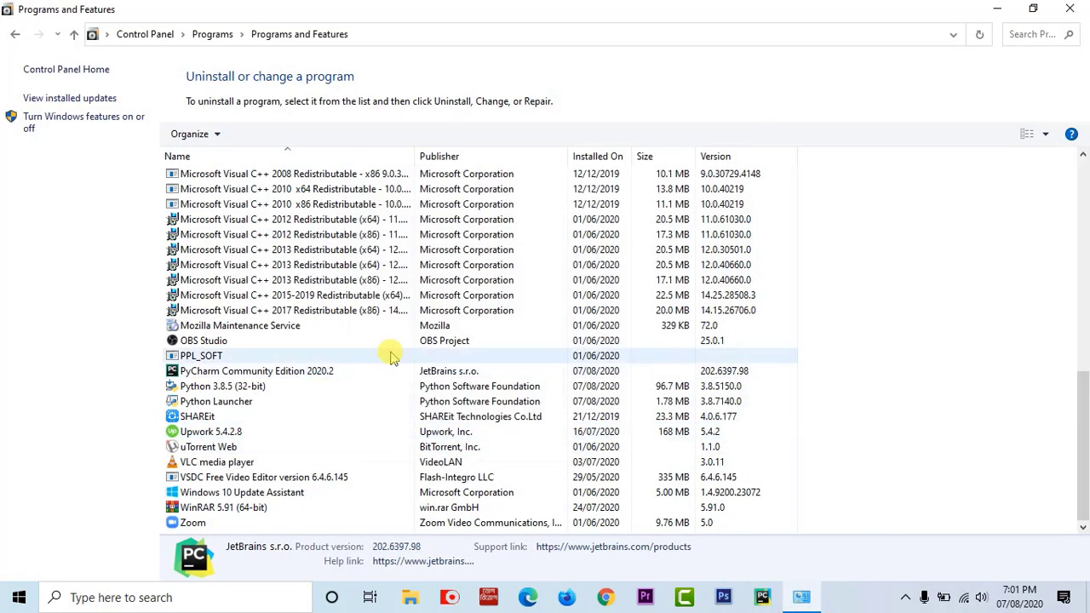
Remove PyCharm Community Edition 2020.2 together with its caches, local history, settings and plugins, opting to share uninstall feedback, and close the uninstaller.
{"action": "left_click", "coordinate": [233, 375]}
{"action": "left_click", "coordinate": [256, 134]}
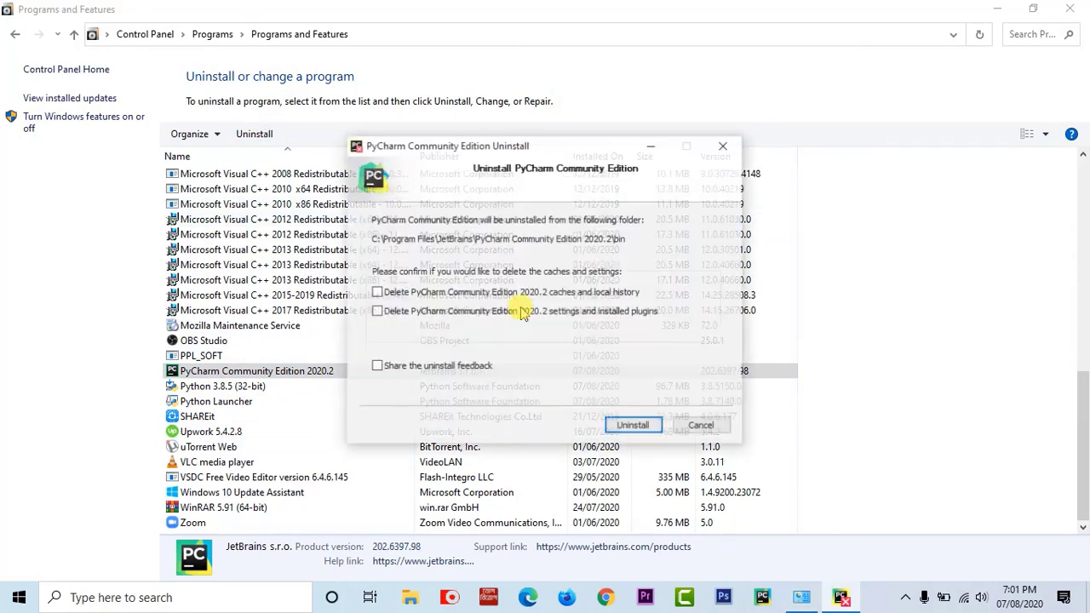
{"action": "left_click", "coordinate": [394, 293]}
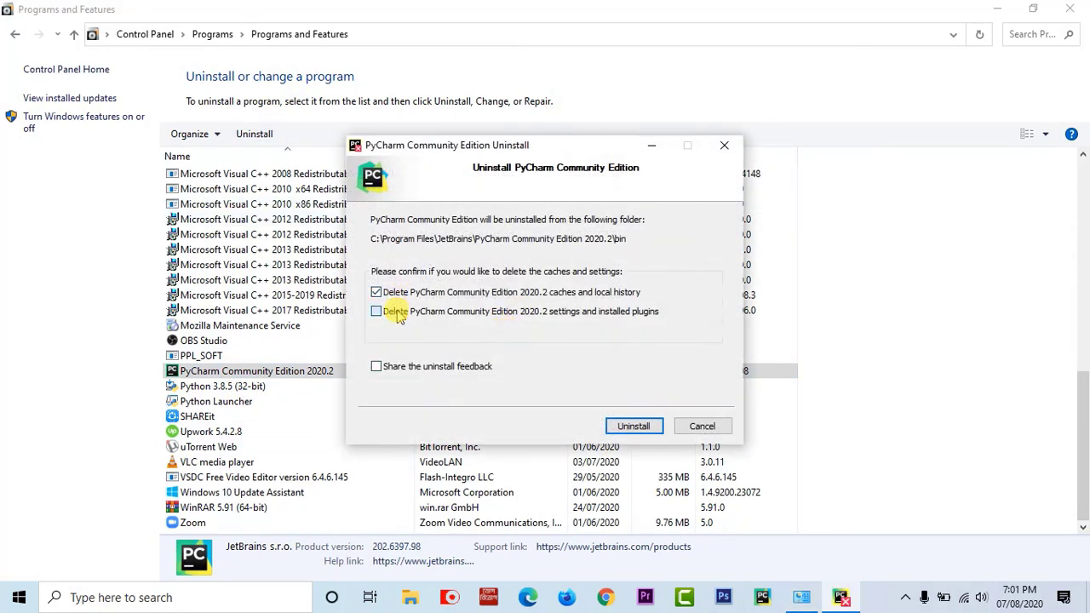
{"action": "left_click", "coordinate": [377, 312]}
{"action": "left_click", "coordinate": [380, 366]}
{"action": "left_click", "coordinate": [634, 427]}
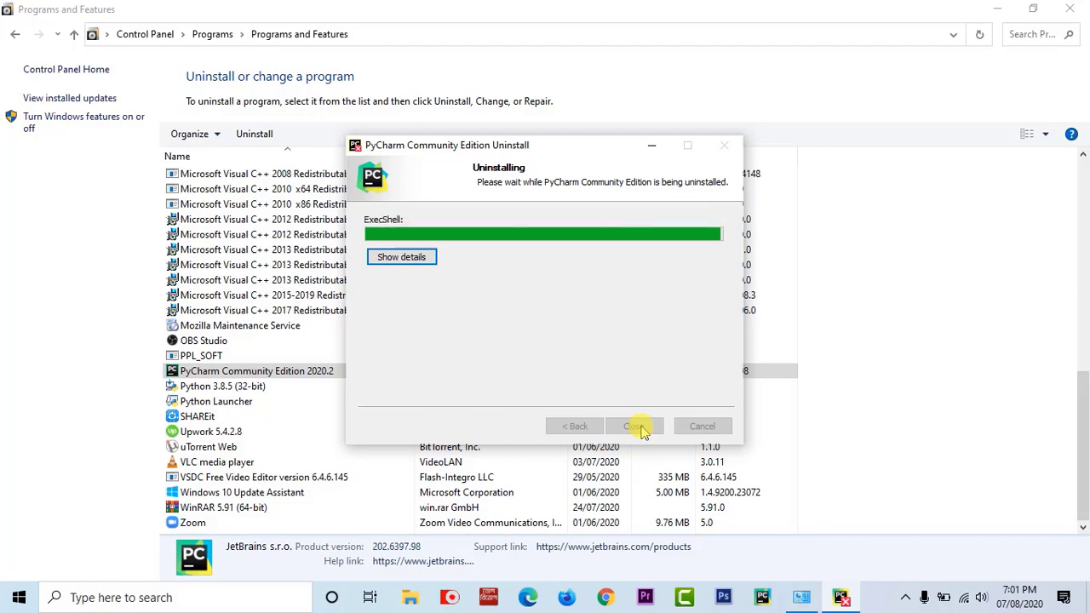
{"action": "left_click", "coordinate": [640, 427]}
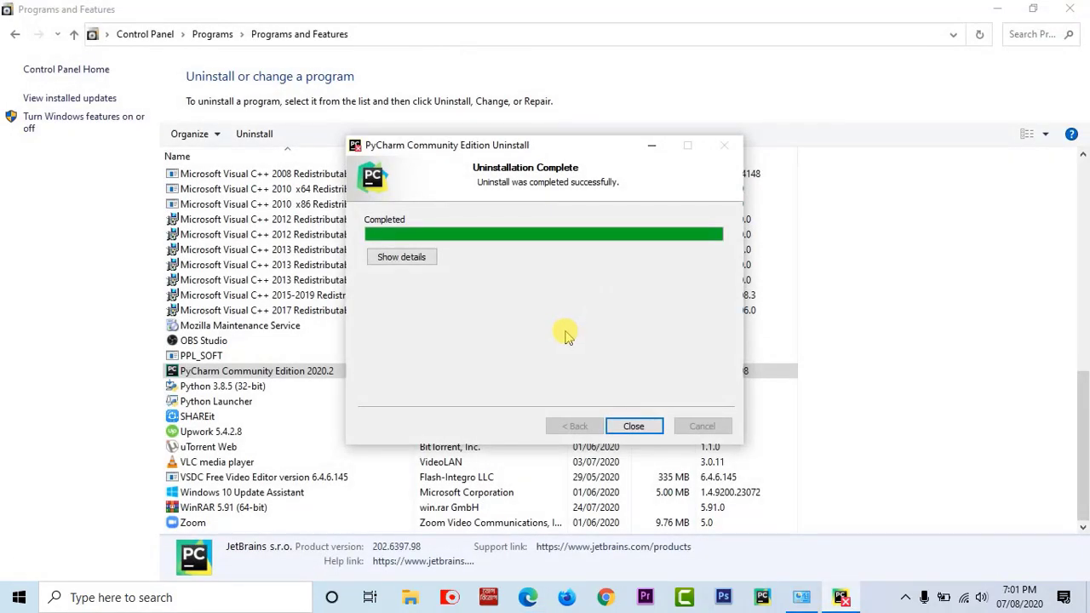
{"action": "left_click", "coordinate": [633, 427]}
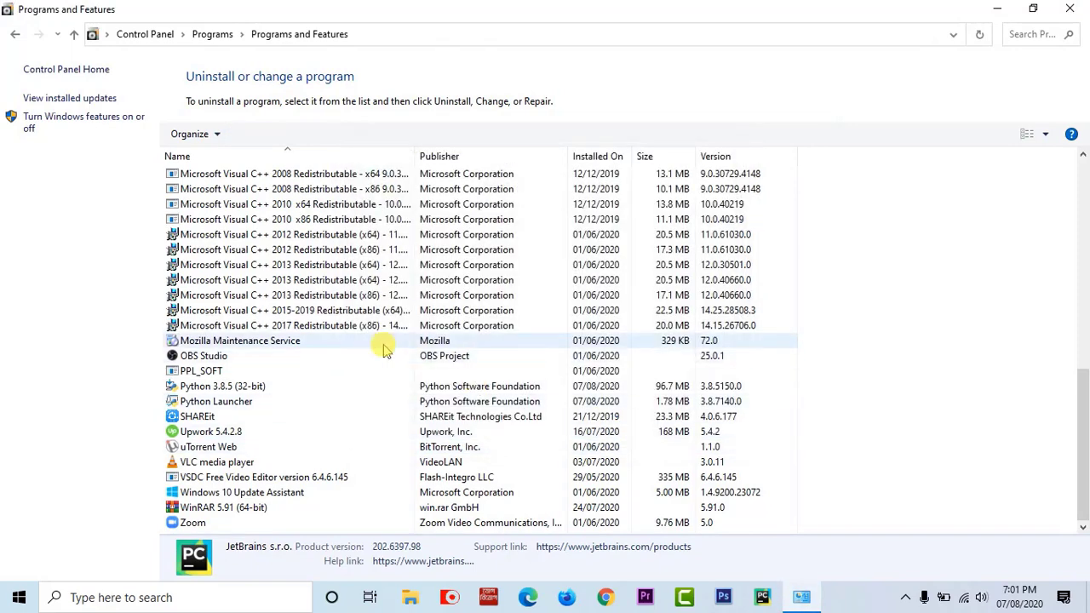
Uninstall Python 3.8.5 (32-bit), refreshing the desktop while the removal runs, and close the setup window when it finishes.
{"action": "left_click", "coordinate": [220, 386]}
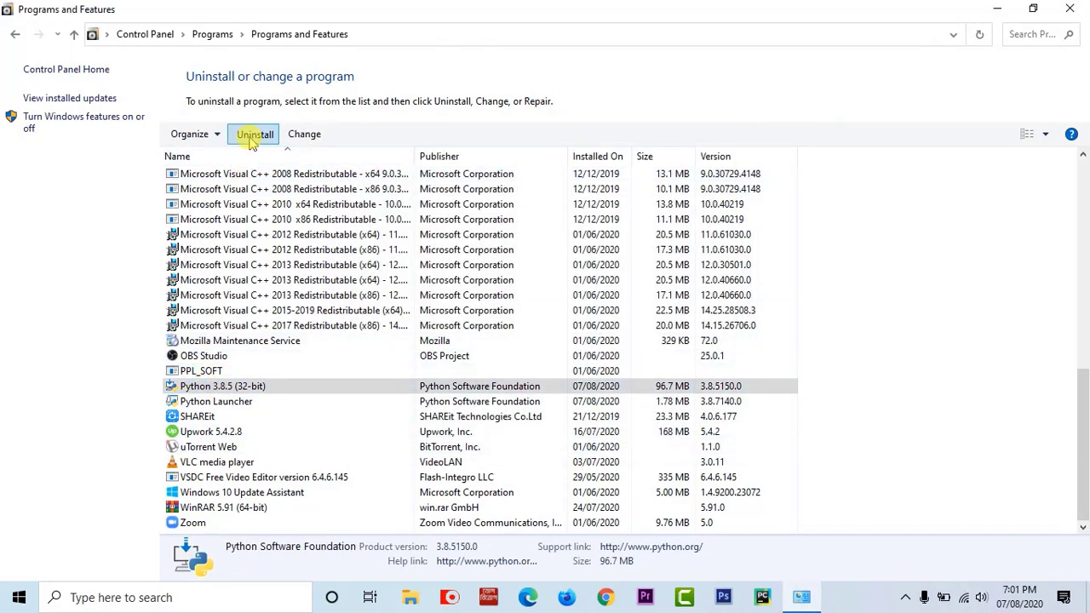
{"action": "left_click", "coordinate": [253, 134]}
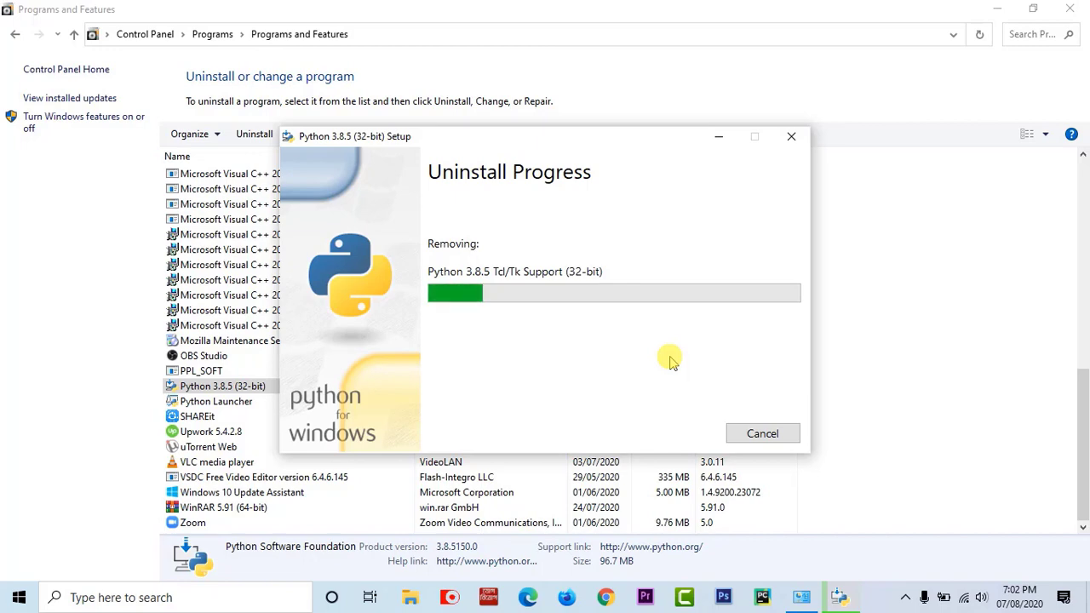
{"action": "left_click", "coordinate": [1038, 10]}
{"action": "left_click", "coordinate": [997, 8]}
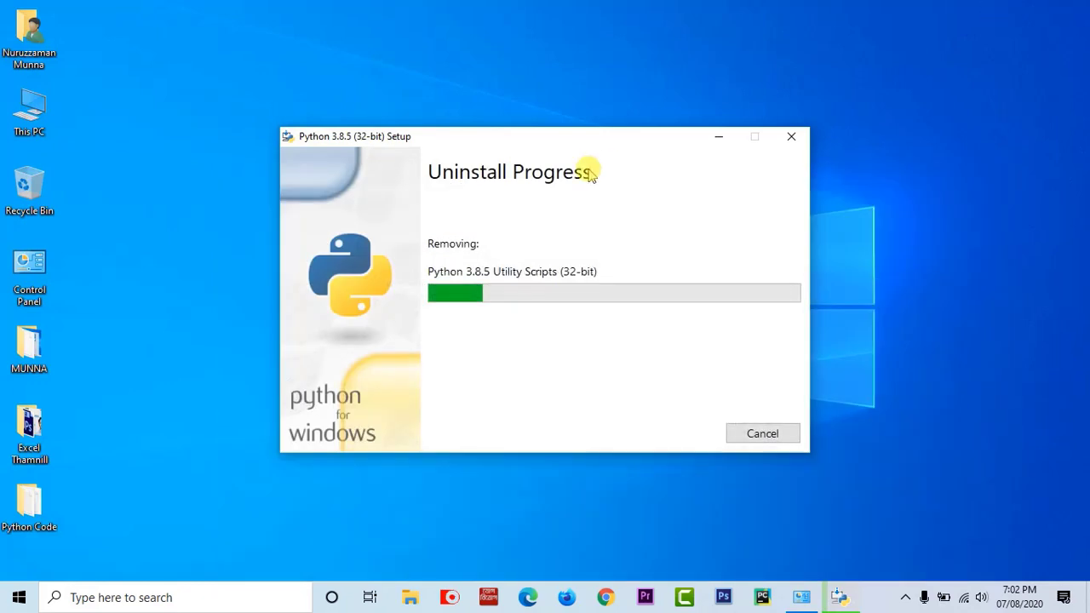
{"action": "right_click", "coordinate": [73, 213]}
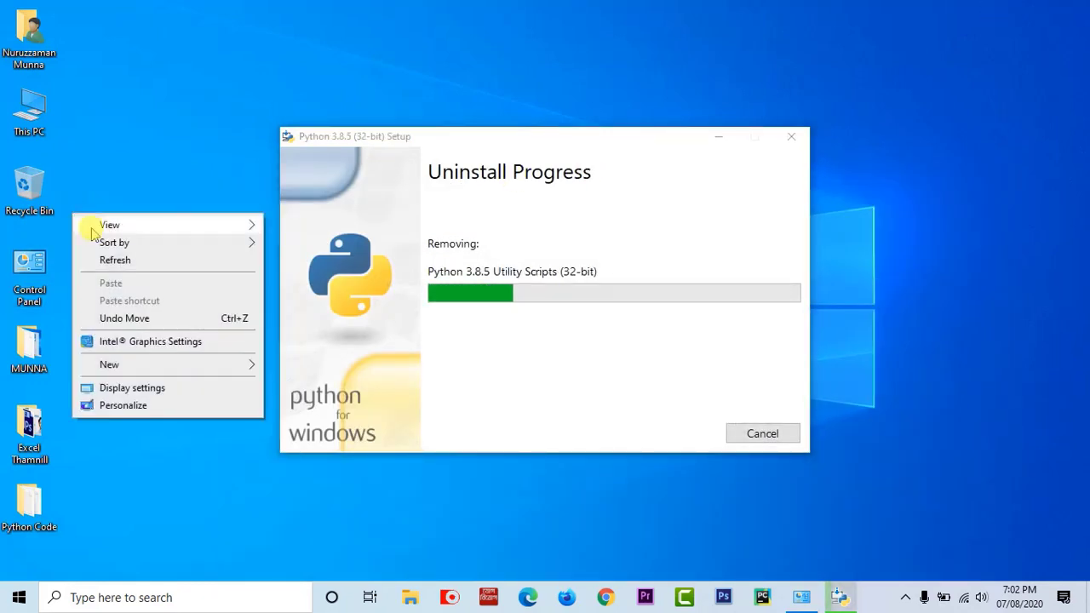
{"action": "left_click", "coordinate": [125, 264]}
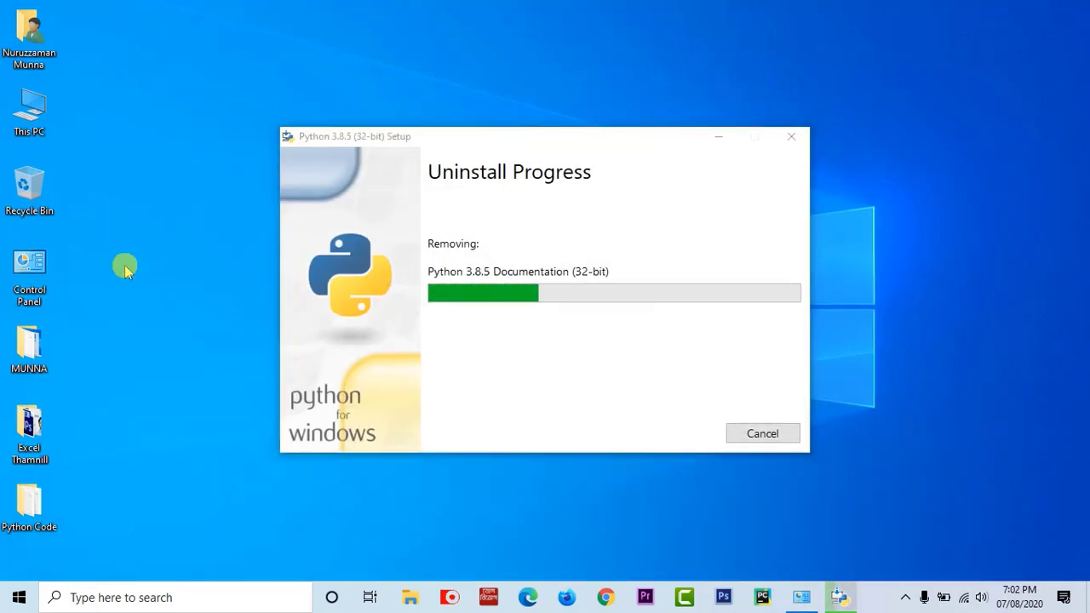
{"action": "left_click", "coordinate": [801, 597]}
{"action": "left_click", "coordinate": [839, 597]}
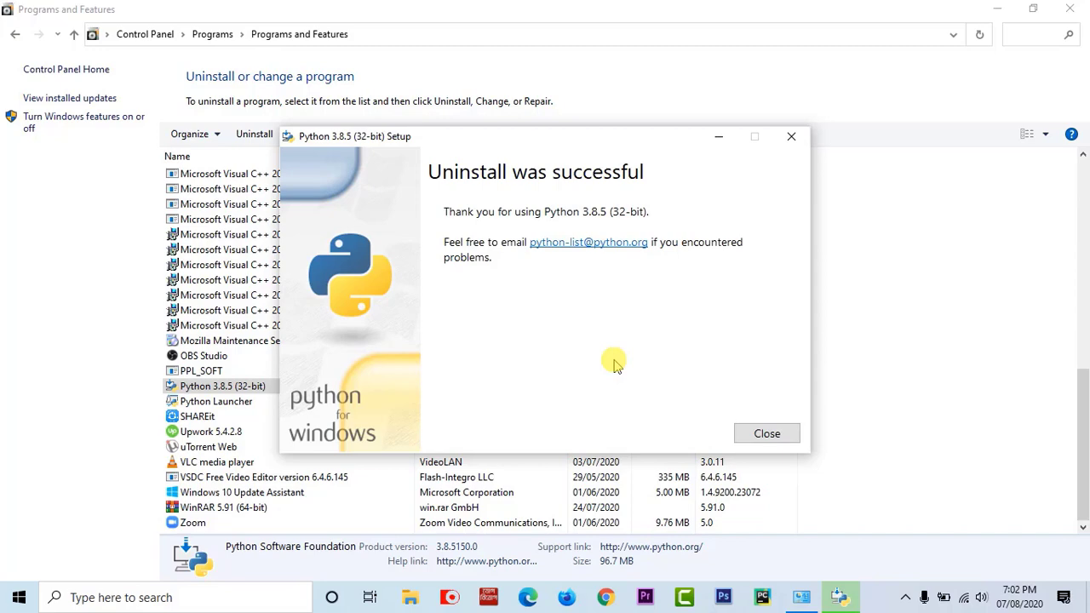
{"action": "left_click", "coordinate": [769, 435]}
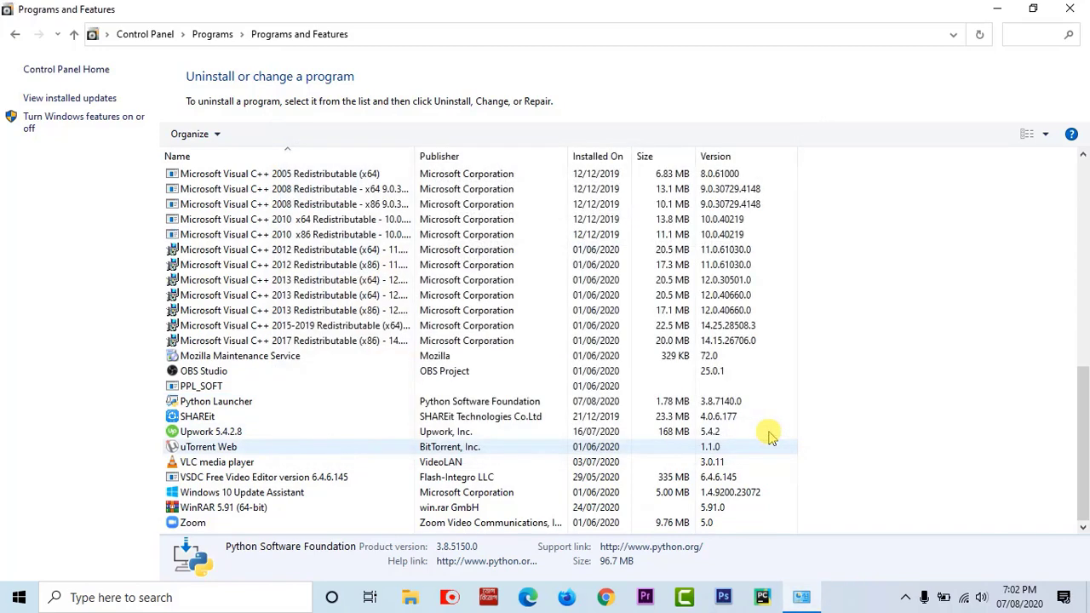
Uninstall Python Launcher and close the Programs and Features window.
{"action": "left_click", "coordinate": [280, 401]}
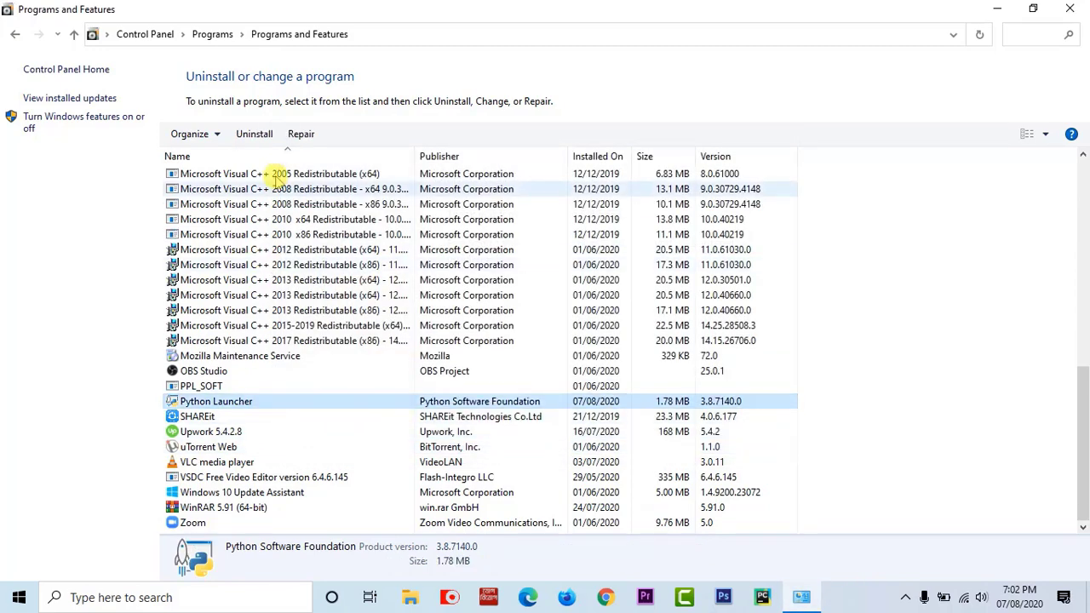
{"action": "left_click", "coordinate": [254, 134]}
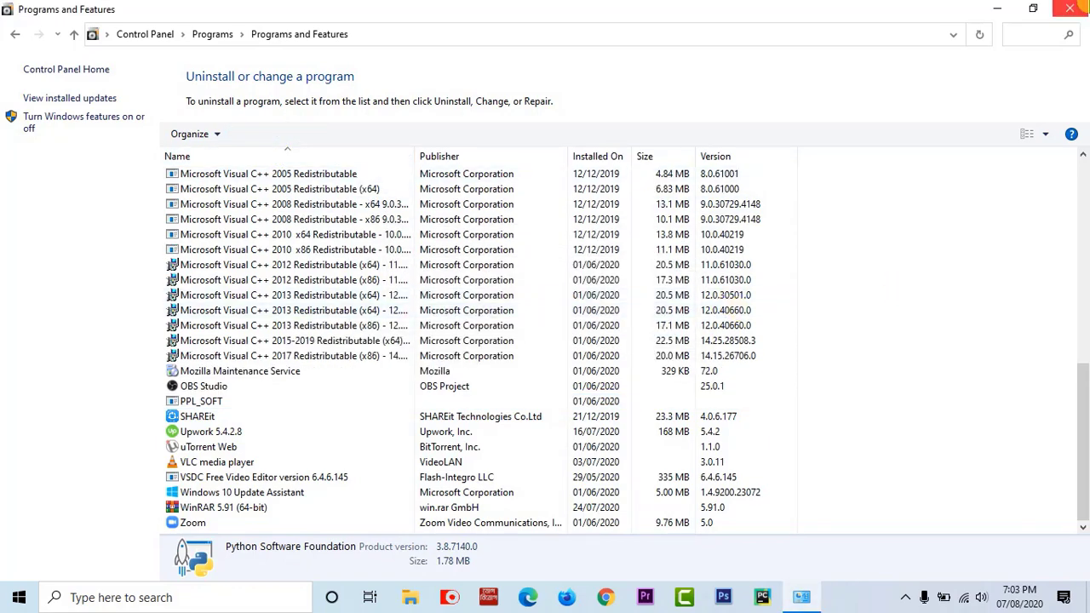
{"action": "left_click", "coordinate": [1070, 8]}
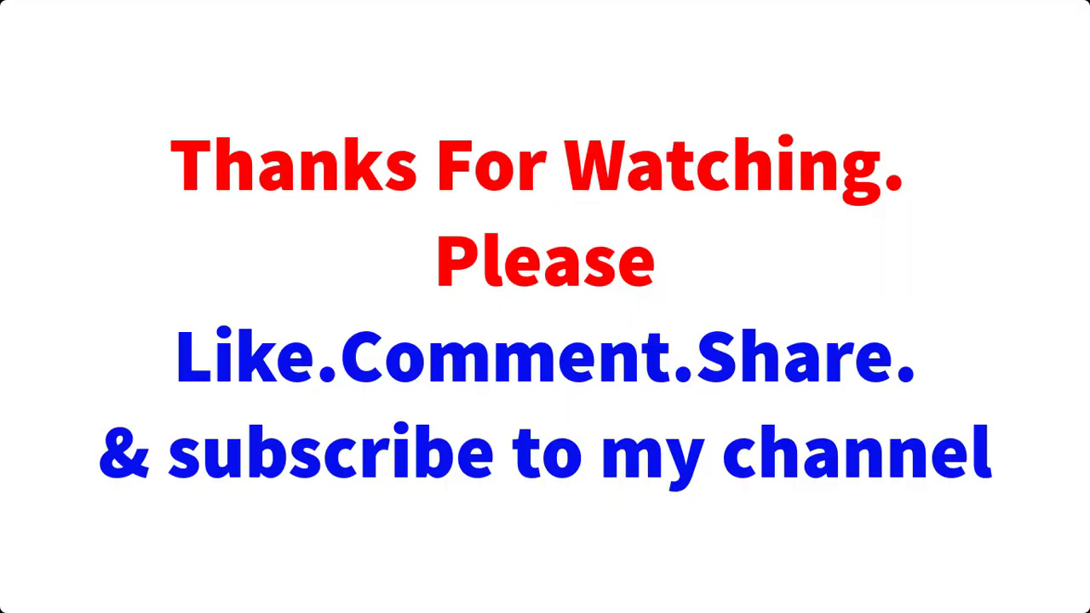